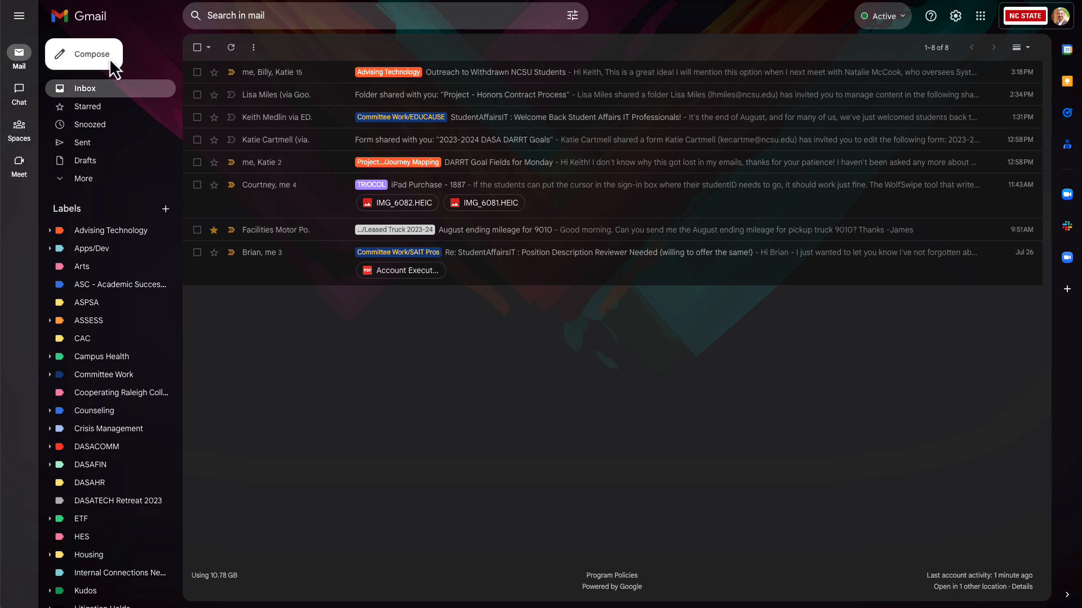
Start a new message and browse its email layouts, previewing Simple text and choosing Call to action
left_click(110, 69)
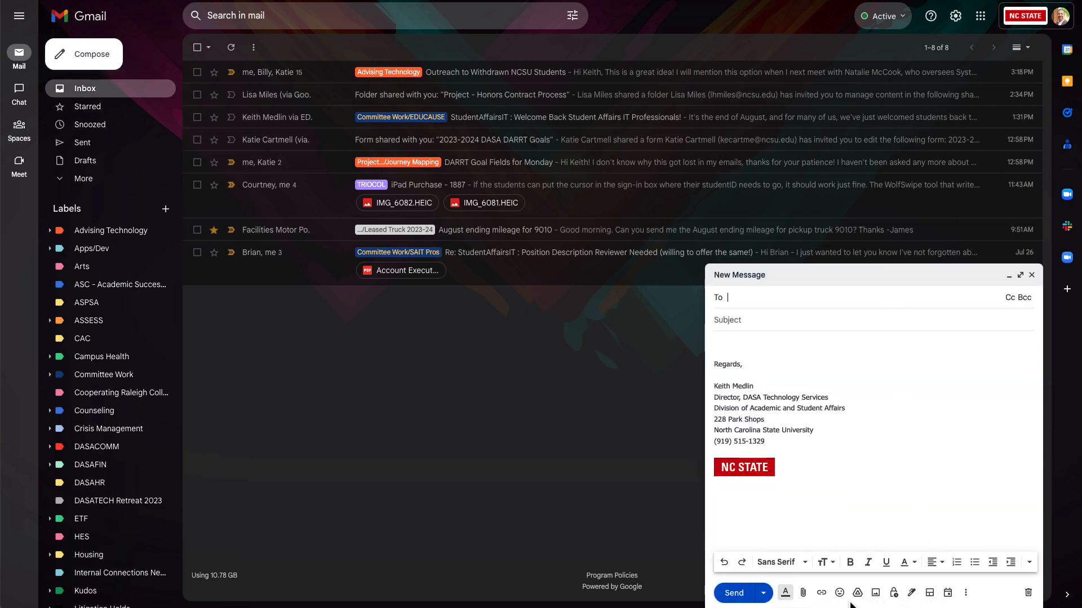
left_click(930, 593)
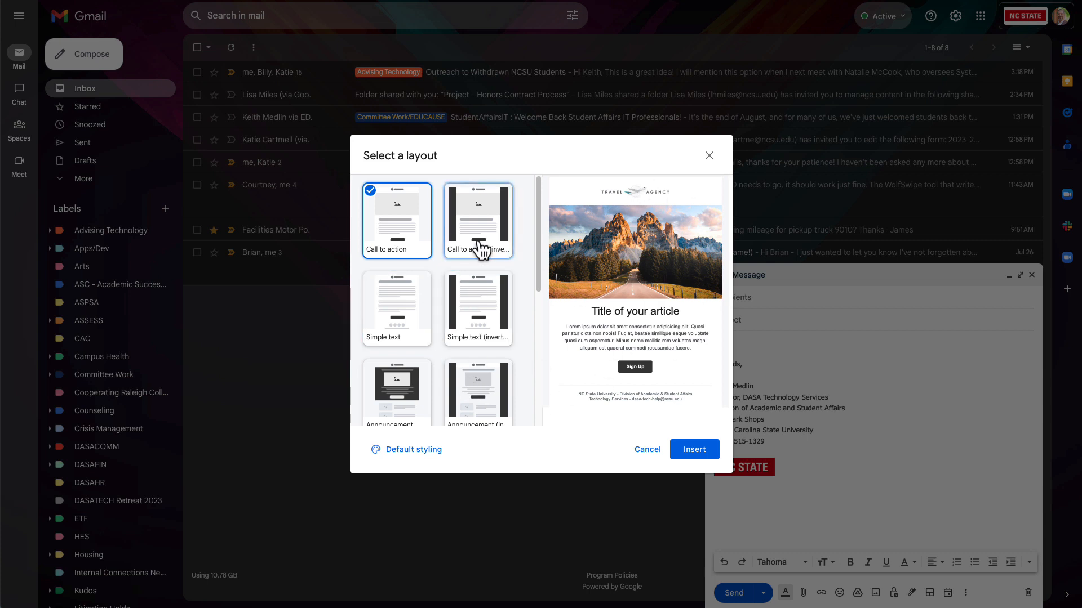
scroll(428, 293, "down", 5)
scroll(434, 336, "down", 1)
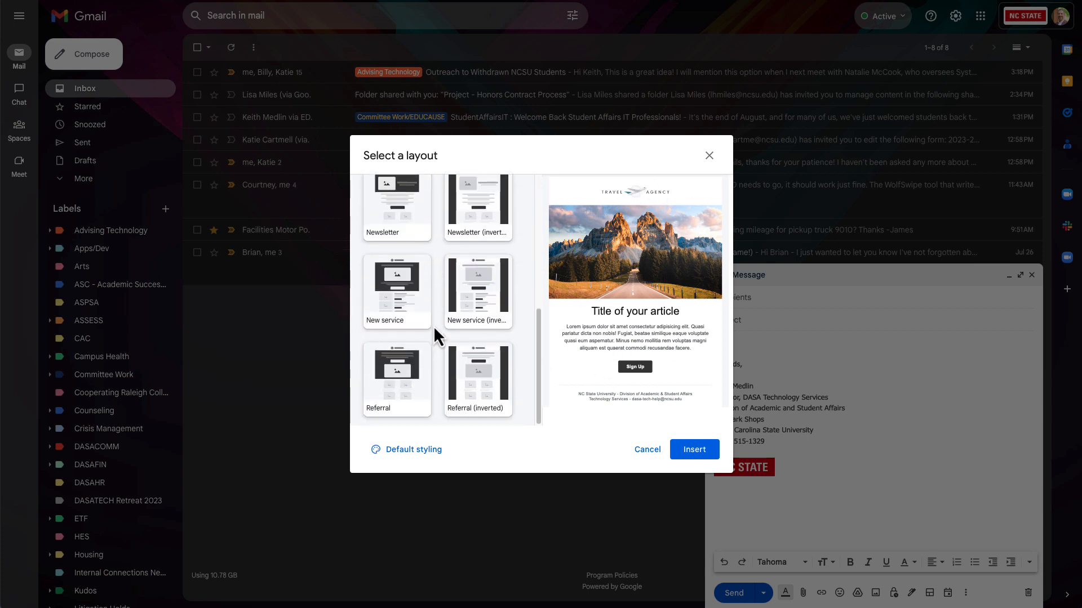
scroll(434, 326, "up", 6)
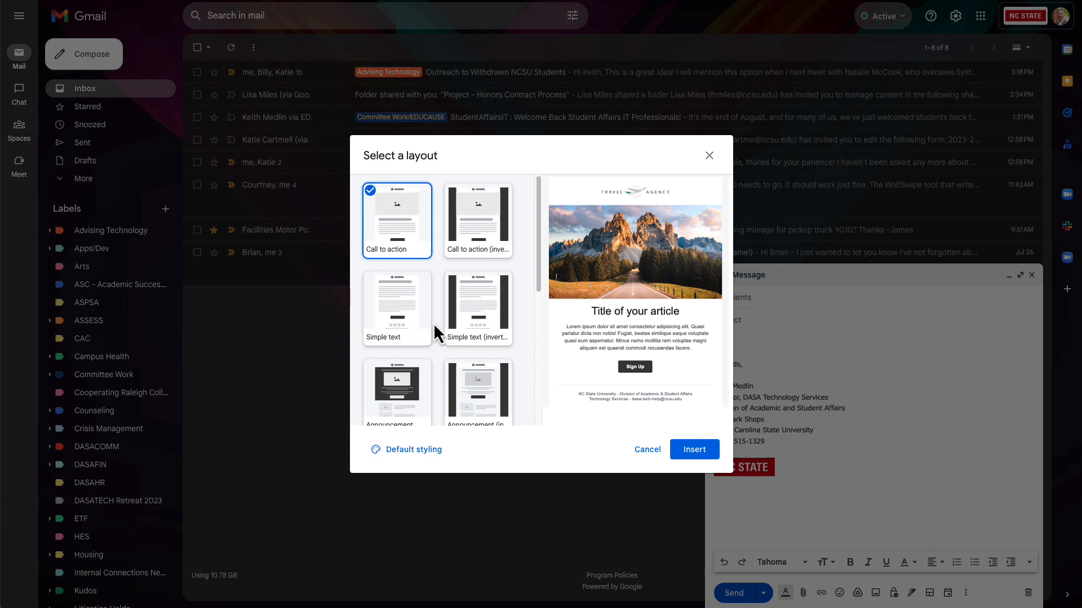
left_click(406, 309)
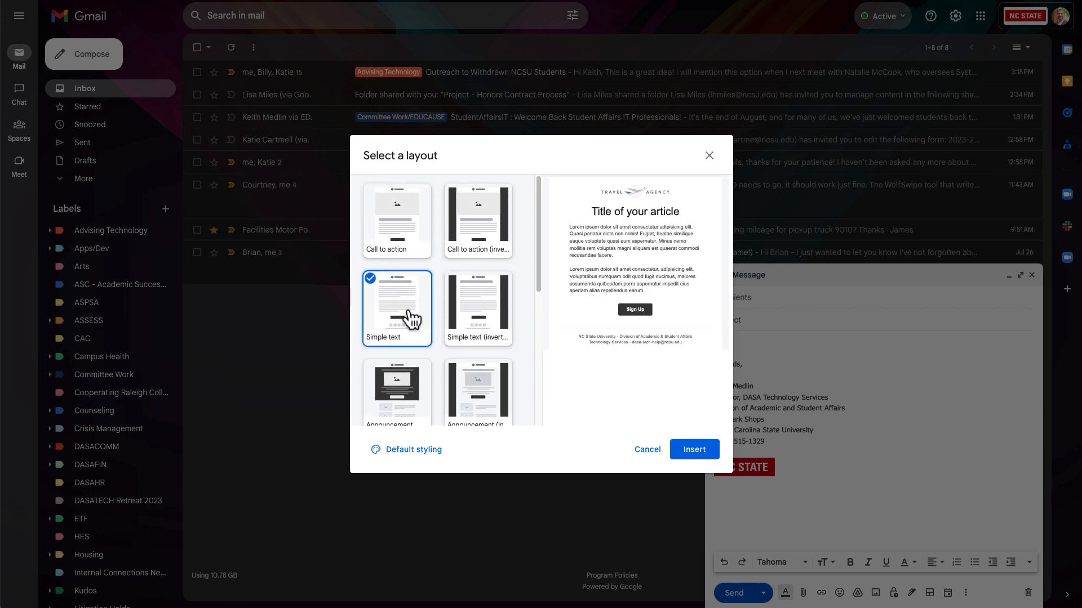
left_click(397, 233)
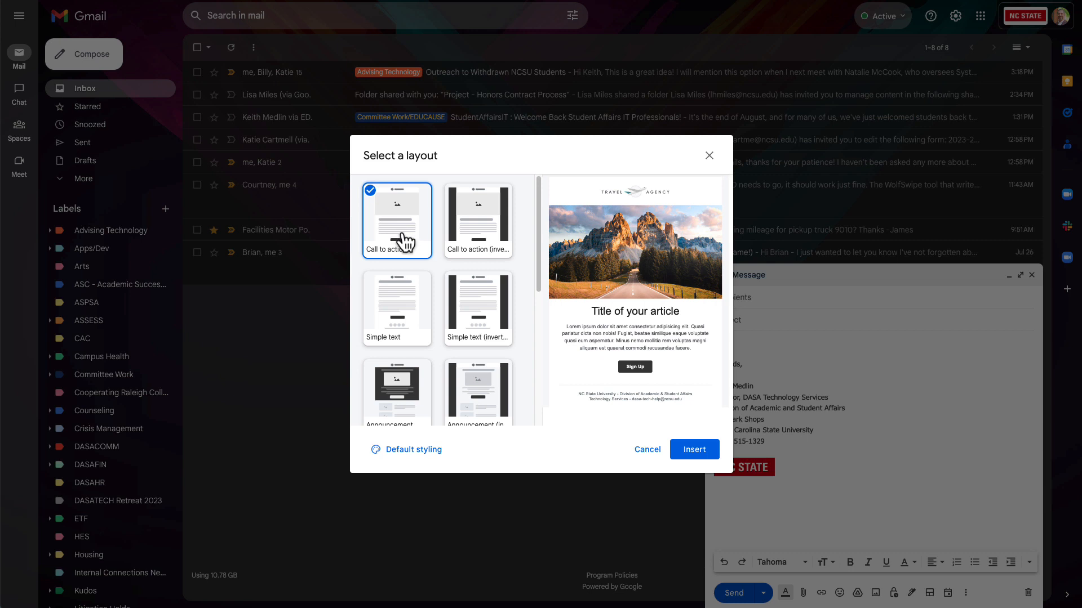
Set the color palette in the layouts' default styling to the custom hex color #CC0000
left_click(414, 450)
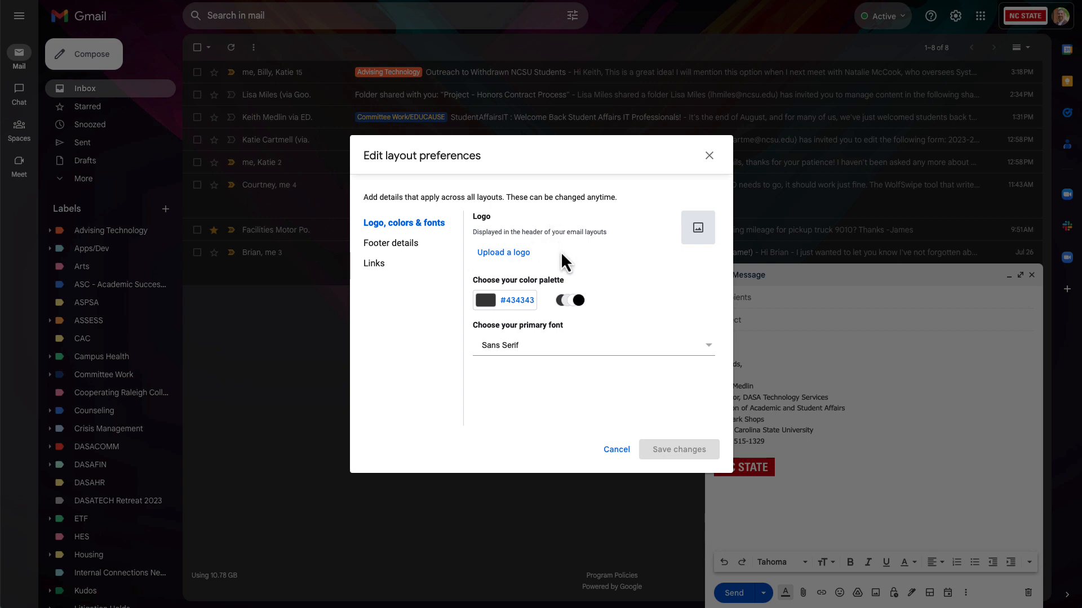
left_click(514, 308)
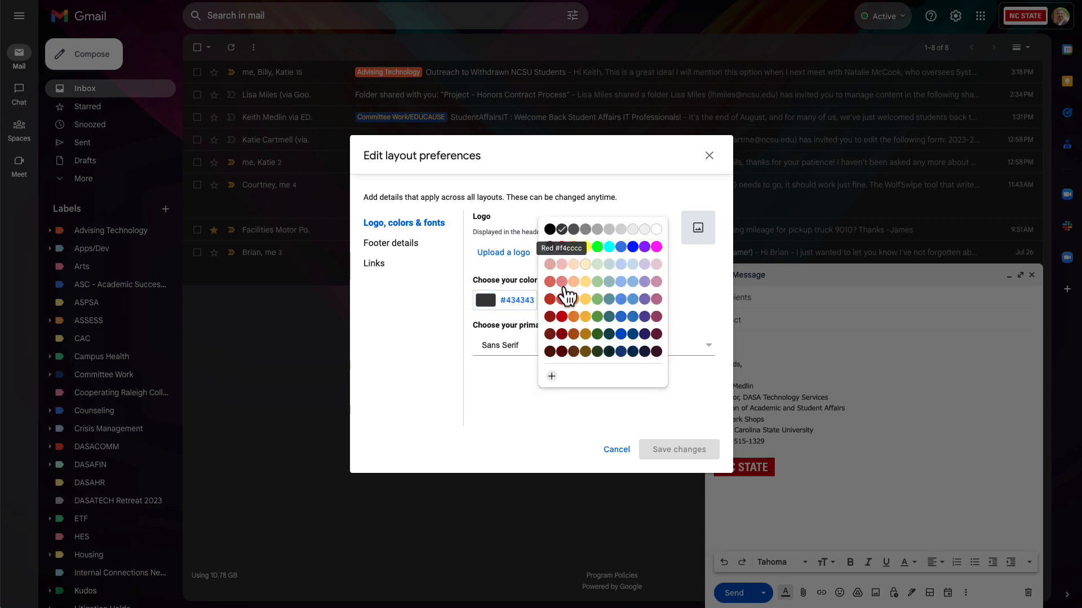
left_click(521, 304)
left_click(516, 302)
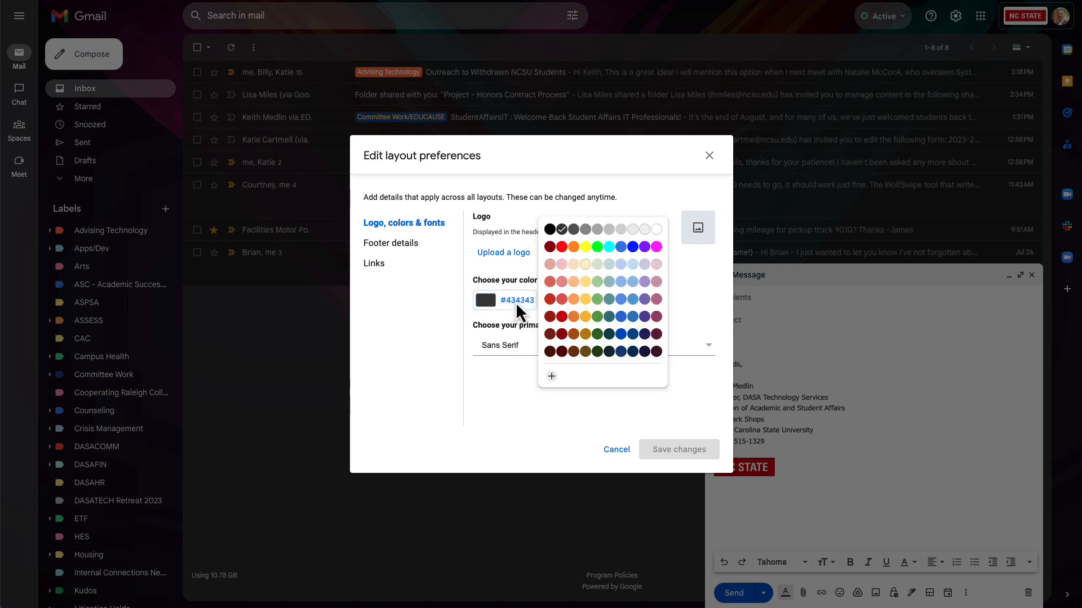
left_click(551, 377)
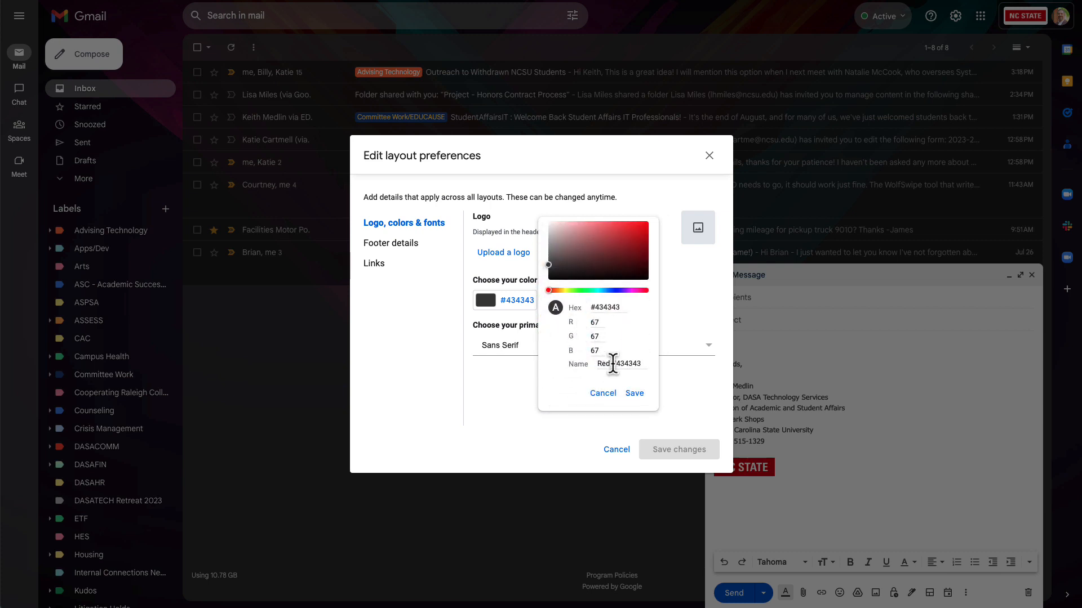
double_click(604, 308)
type("cc0")
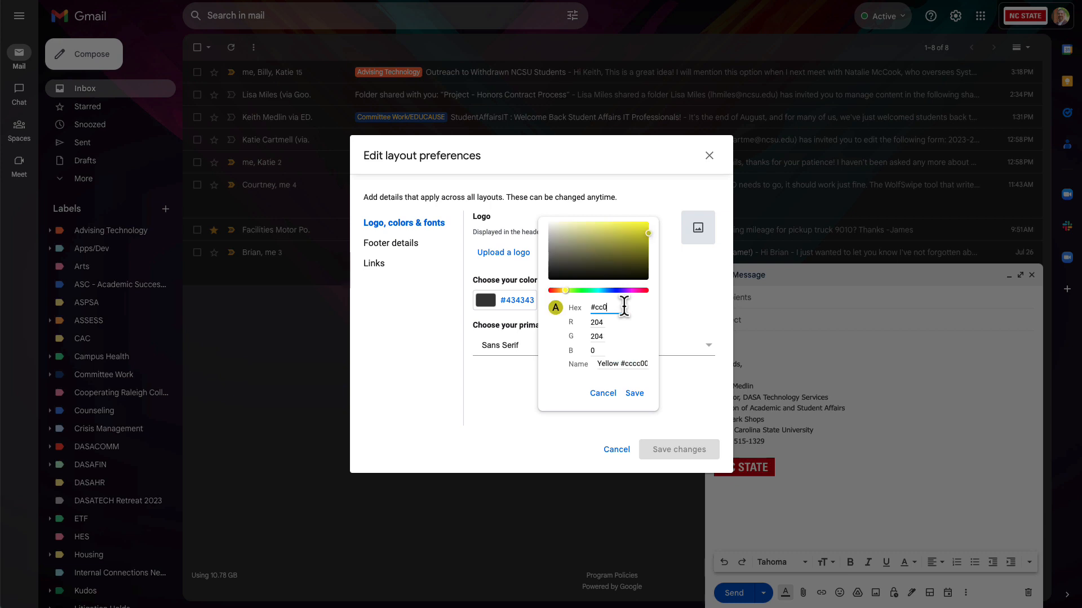
type("000")
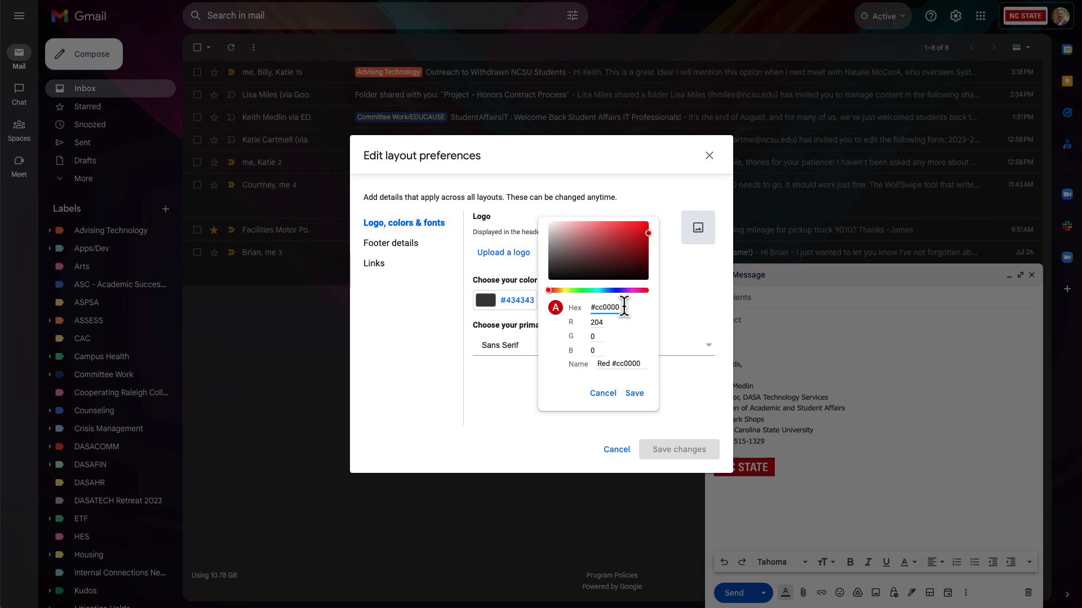
left_click(635, 394)
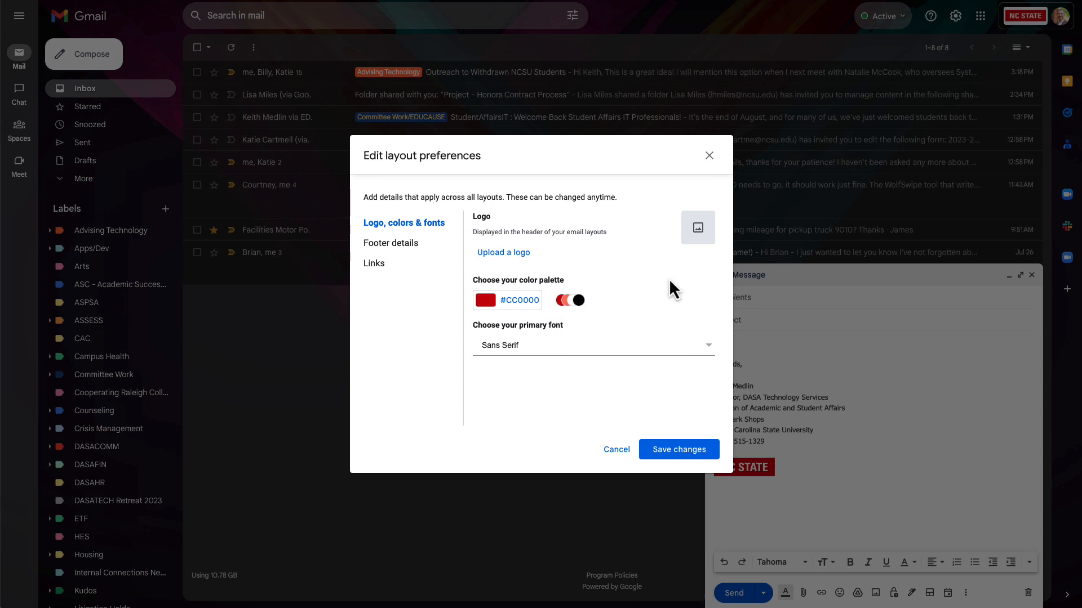
Keep Sans Serif as the primary font and upload the NC State University Academic and Student Affairs logo
left_click(516, 350)
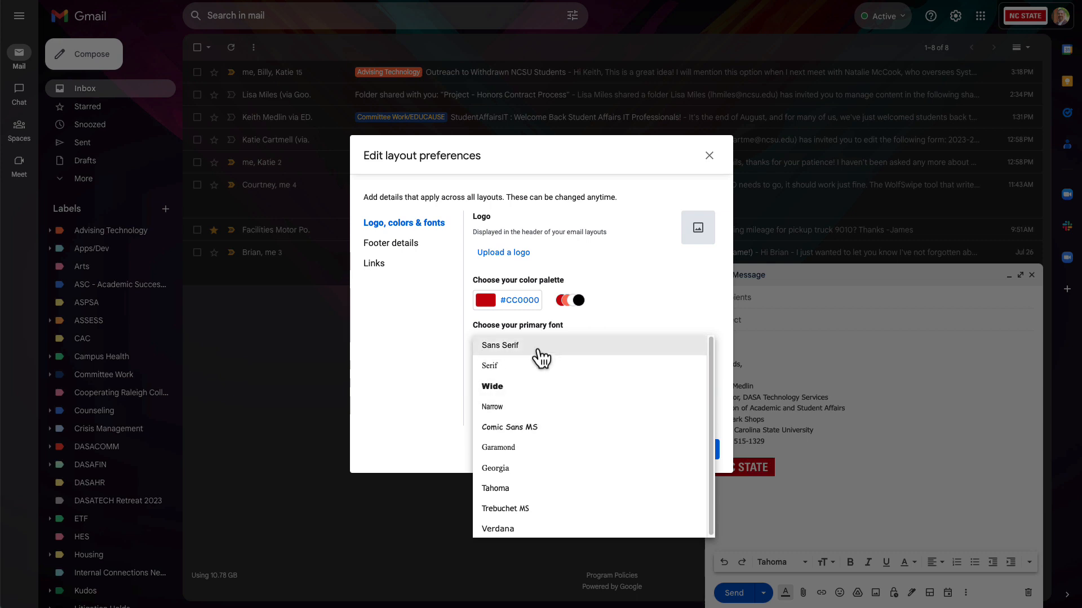
left_click(540, 352)
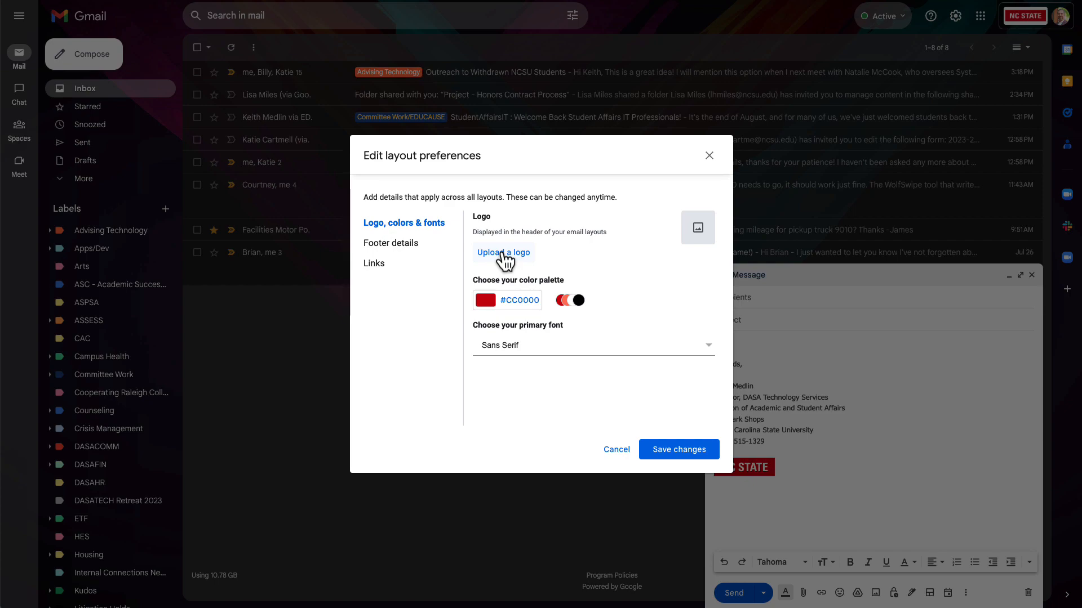
left_click(502, 254)
left_click(328, 167)
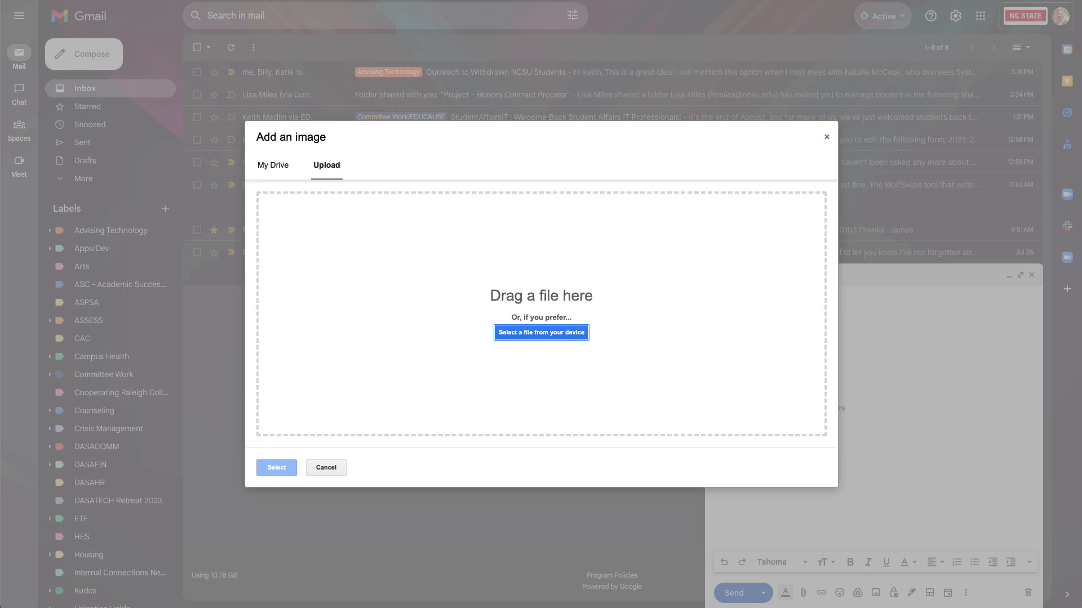
left_click_drag(851, 221, 552, 316)
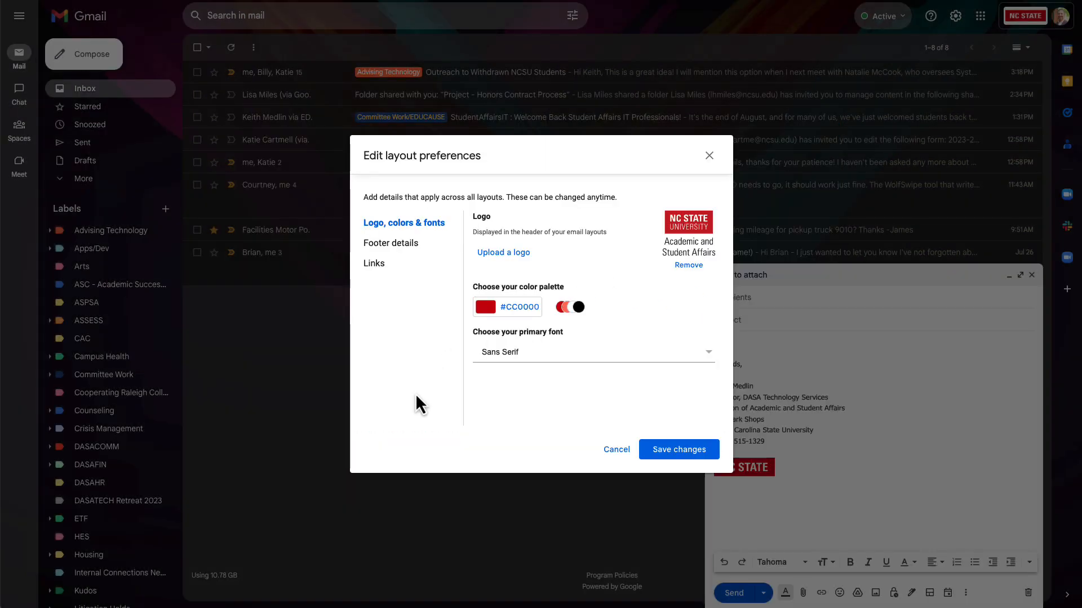
Review the footer details and the contact and social media links, and save the layout preferences
left_click(411, 247)
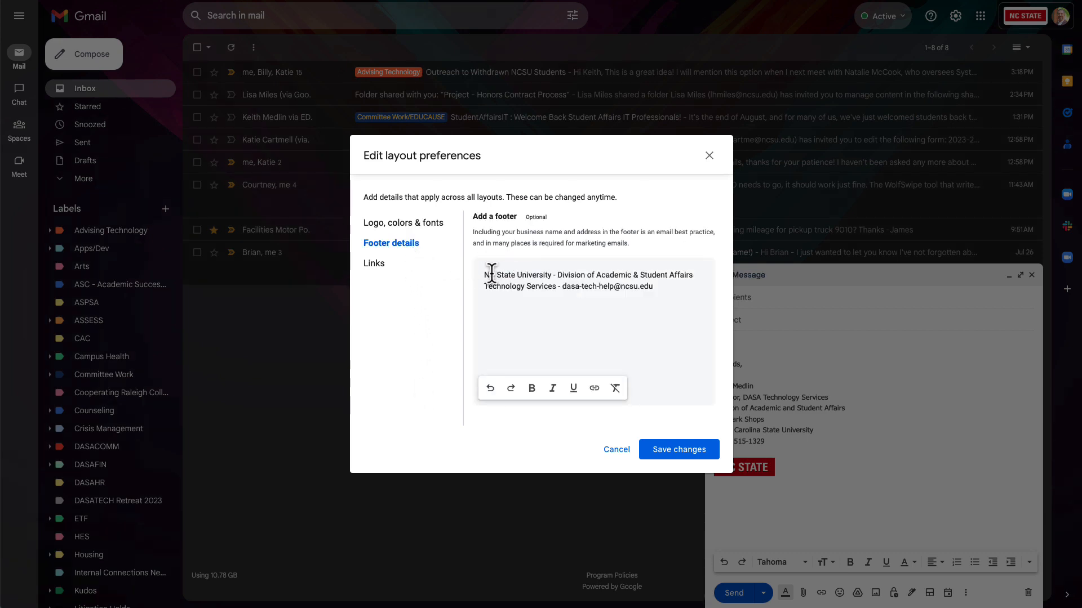
left_click_drag(491, 275, 677, 287)
left_click(677, 287)
left_click(382, 266)
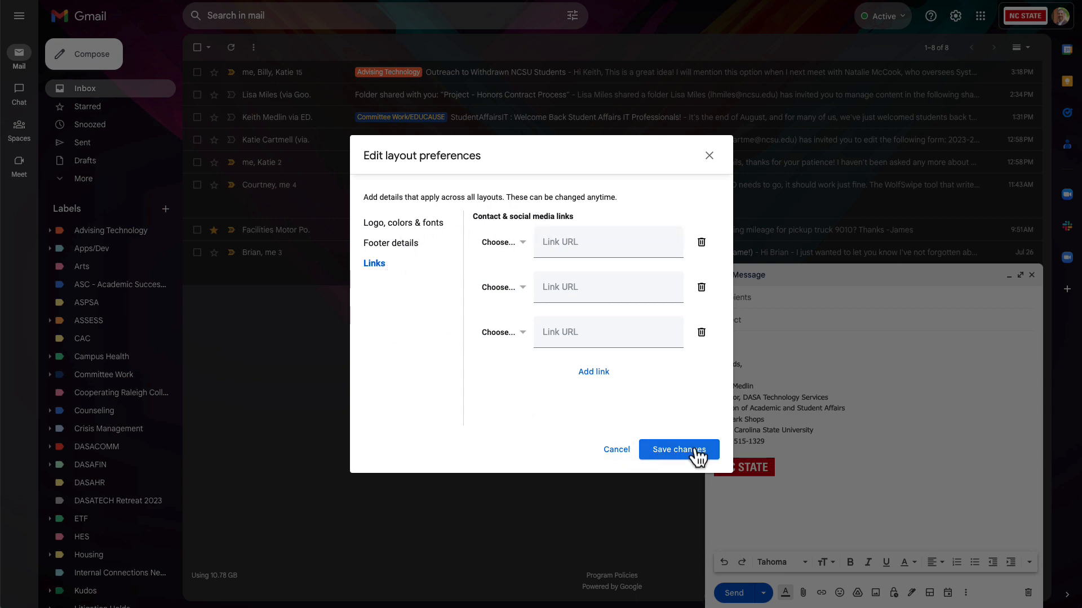
left_click(675, 453)
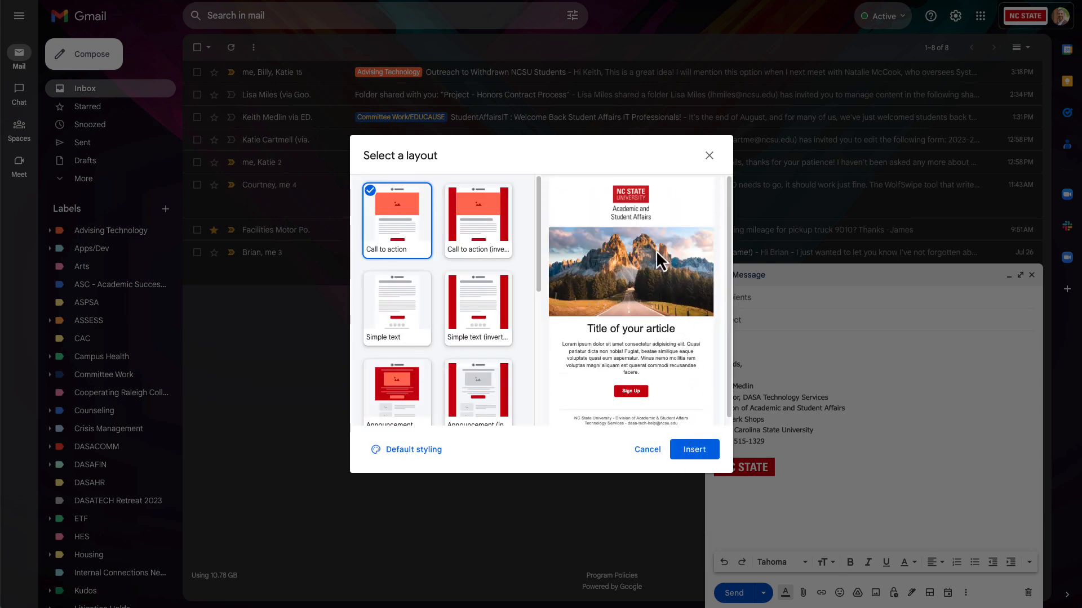
Preview the restyled Simple text (inverted), Call to action (inverted), Simple text, Announcement and New service (inverted) layouts
left_click(476, 304)
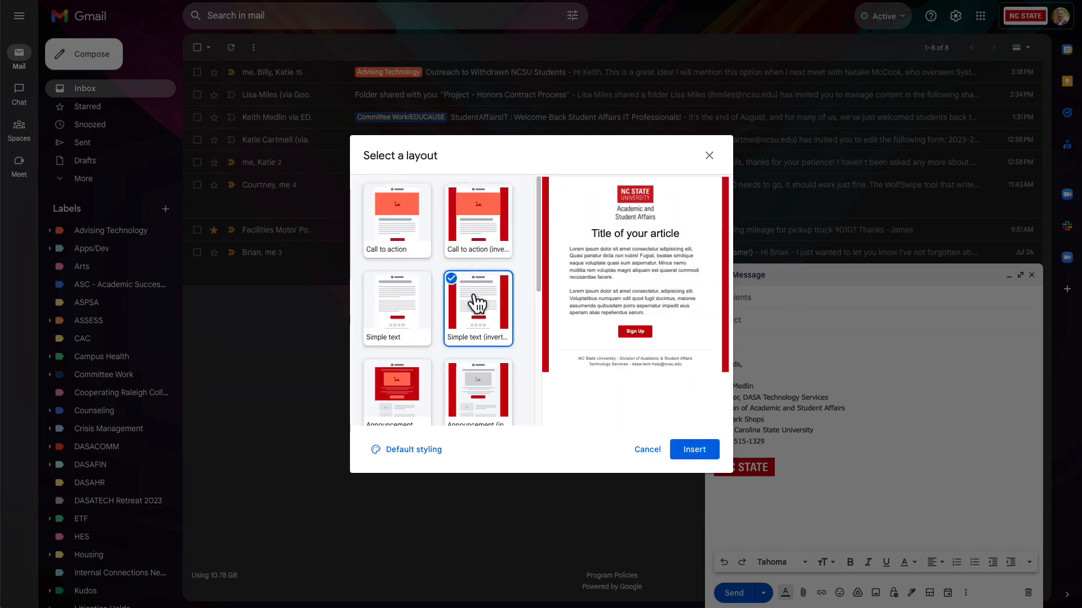
left_click(483, 232)
left_click(408, 326)
scroll(409, 324, "down", 2)
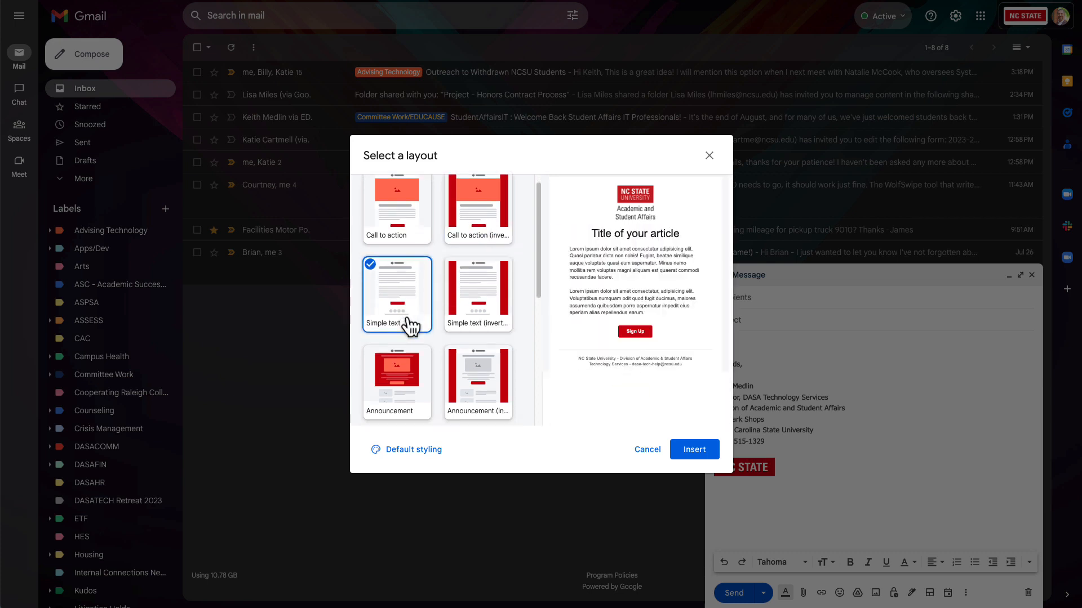
left_click(404, 355)
scroll(471, 343, "down", 3)
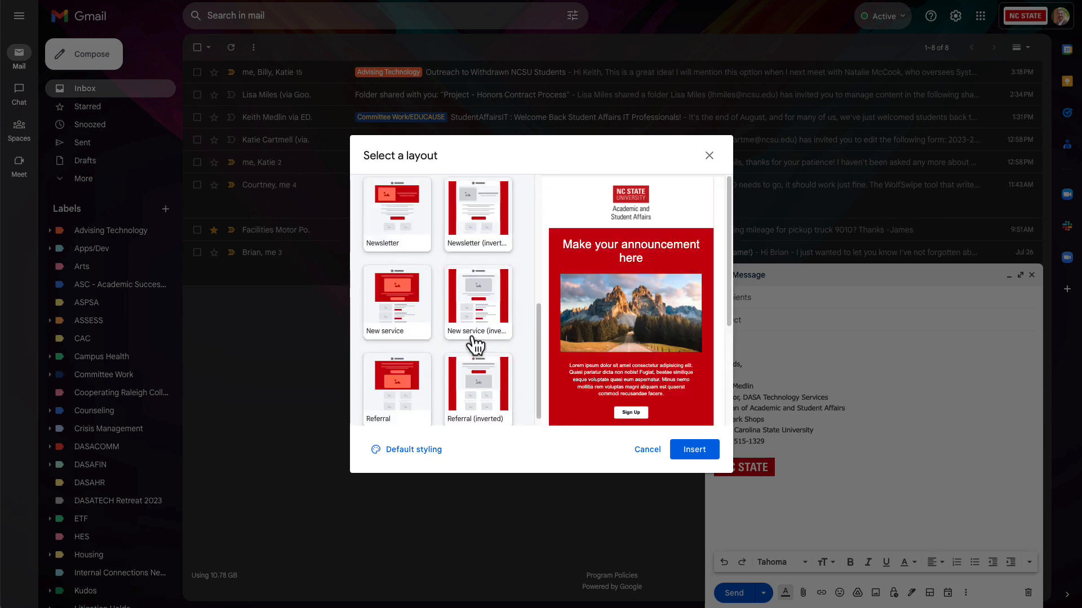
left_click(482, 315)
Insert the Call to action layout into the message and look over its sections
scroll(471, 345, "up", 5)
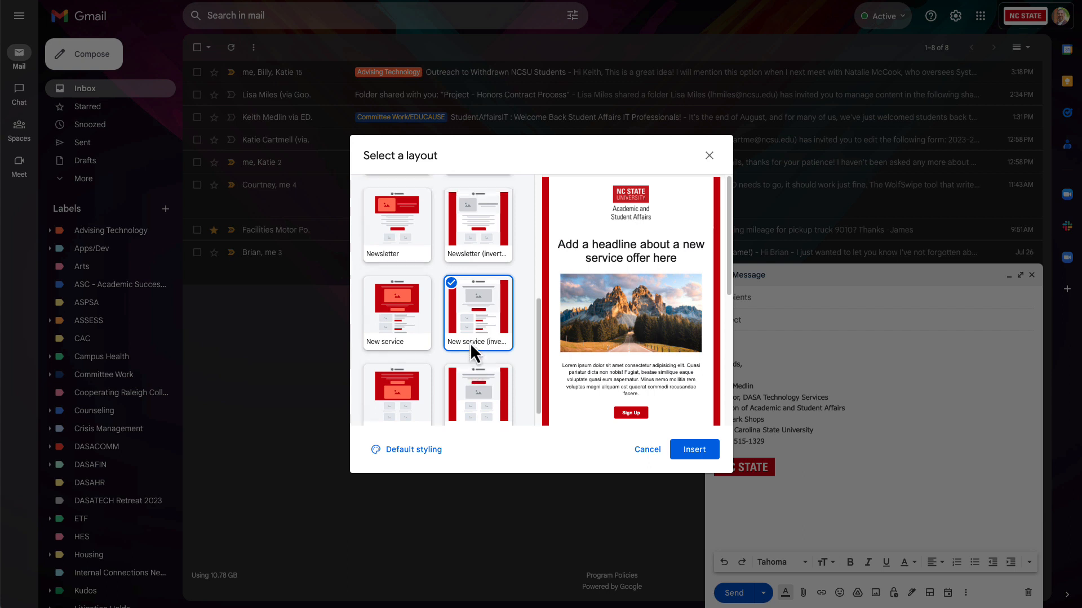
left_click(394, 228)
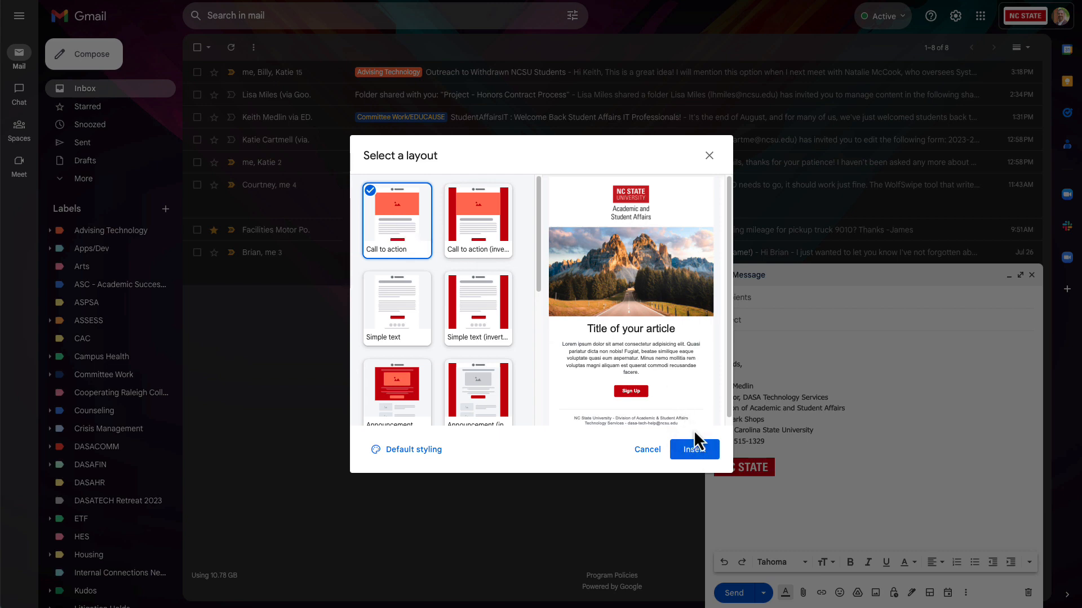
left_click(704, 456)
scroll(858, 422, "down", 1)
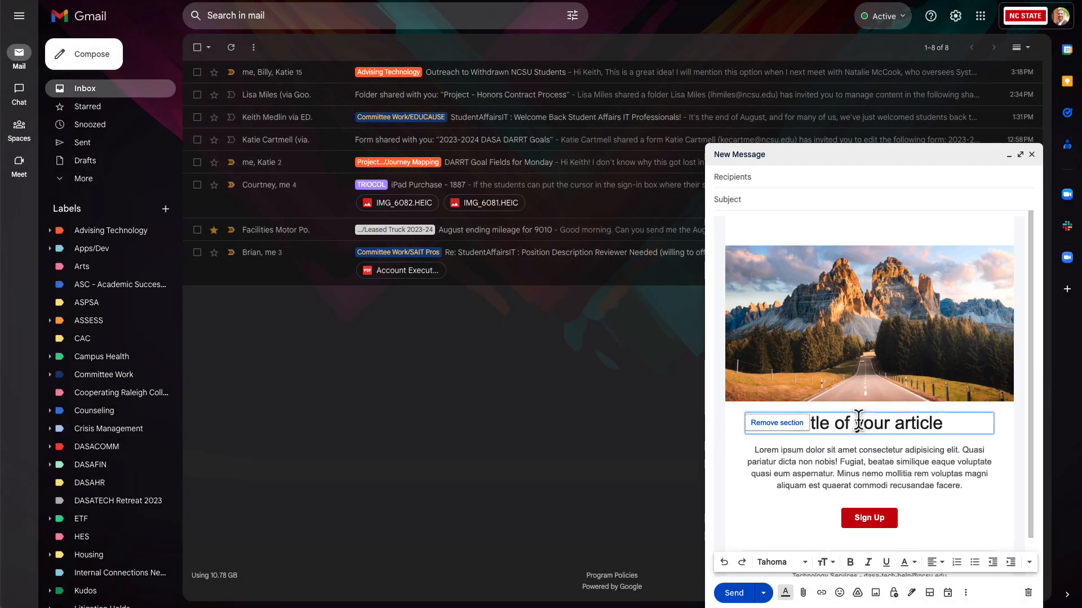
scroll(845, 367, "up", 2)
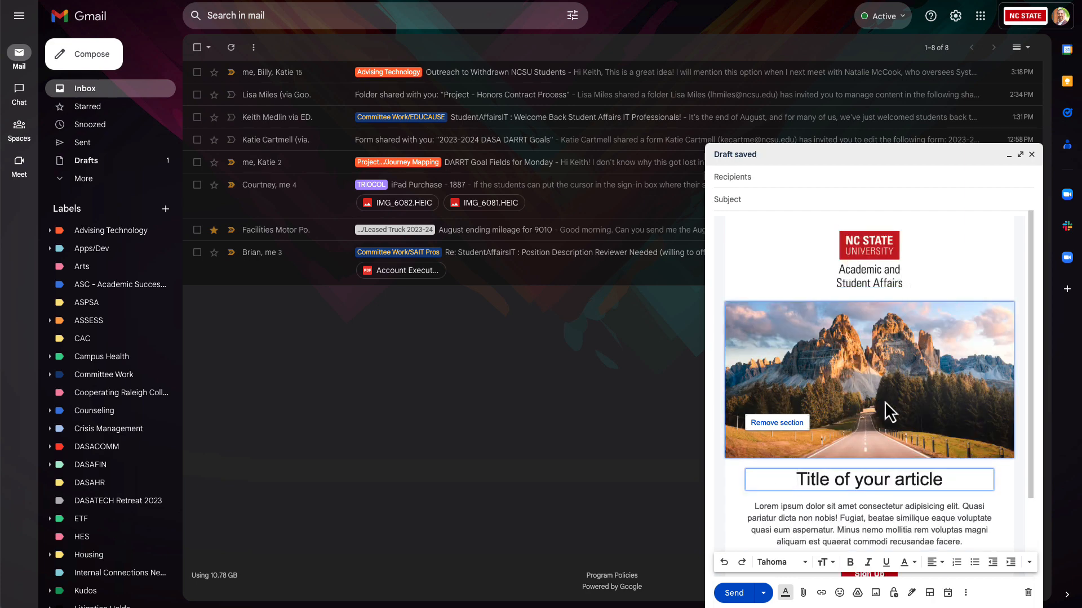
Replace the article title below the mountain image with "Headline Text"
scroll(861, 416, "down", 1)
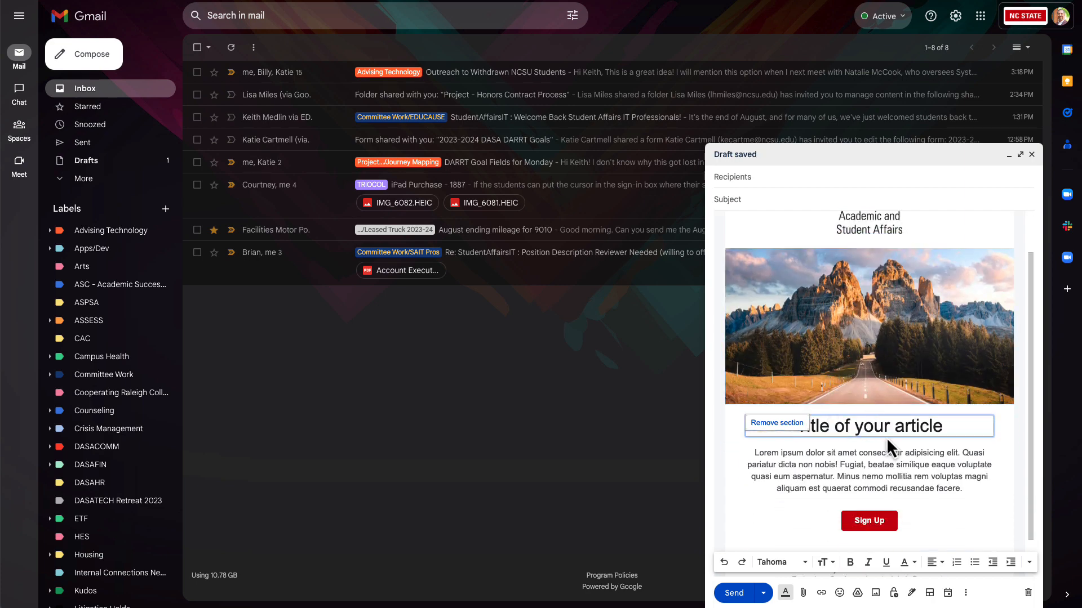
triple_click(876, 426)
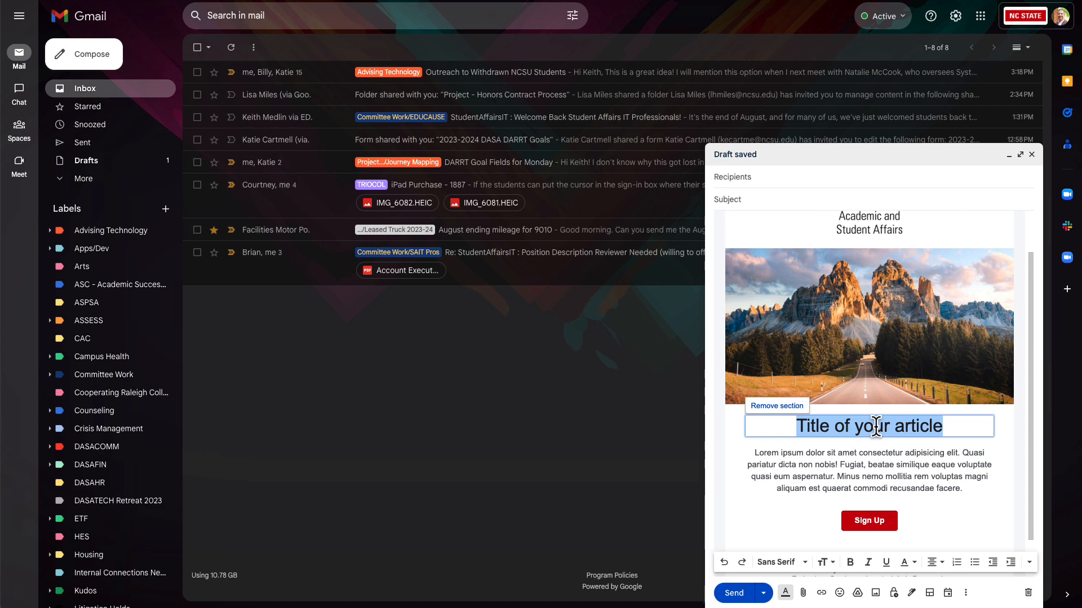
type("Headline Text")
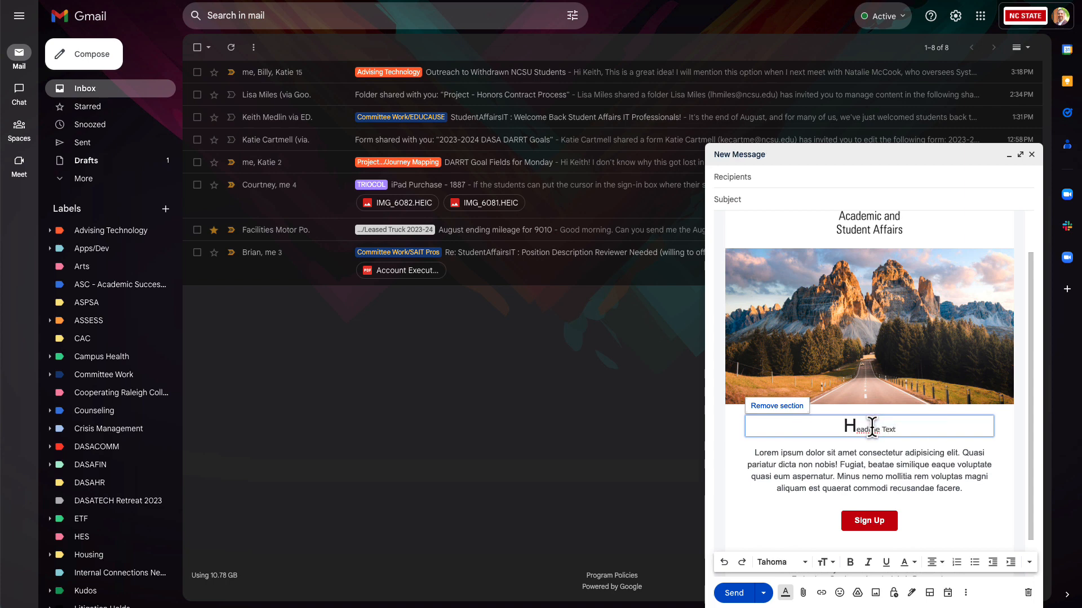
Change the text size of the whole headline, trying Large and settling on Huge
triple_click(872, 426)
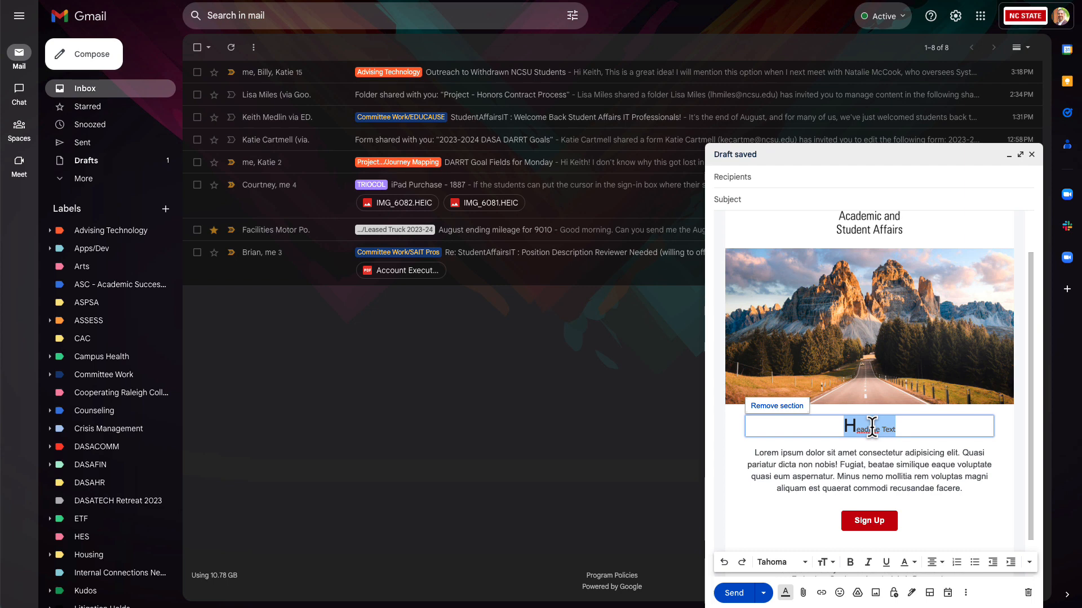
left_click(826, 563)
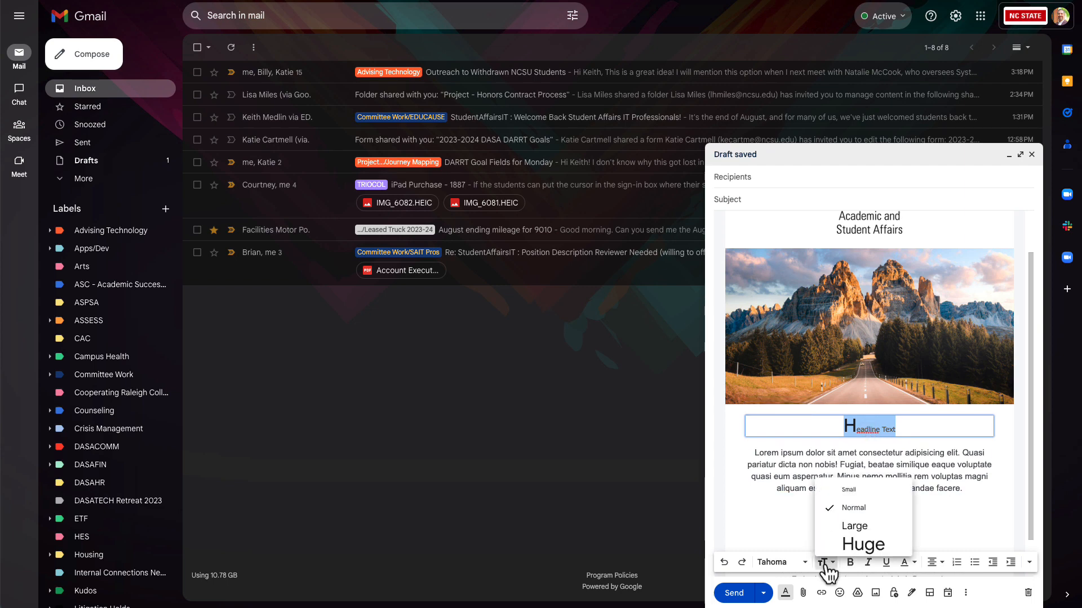
left_click(847, 526)
left_click(829, 564)
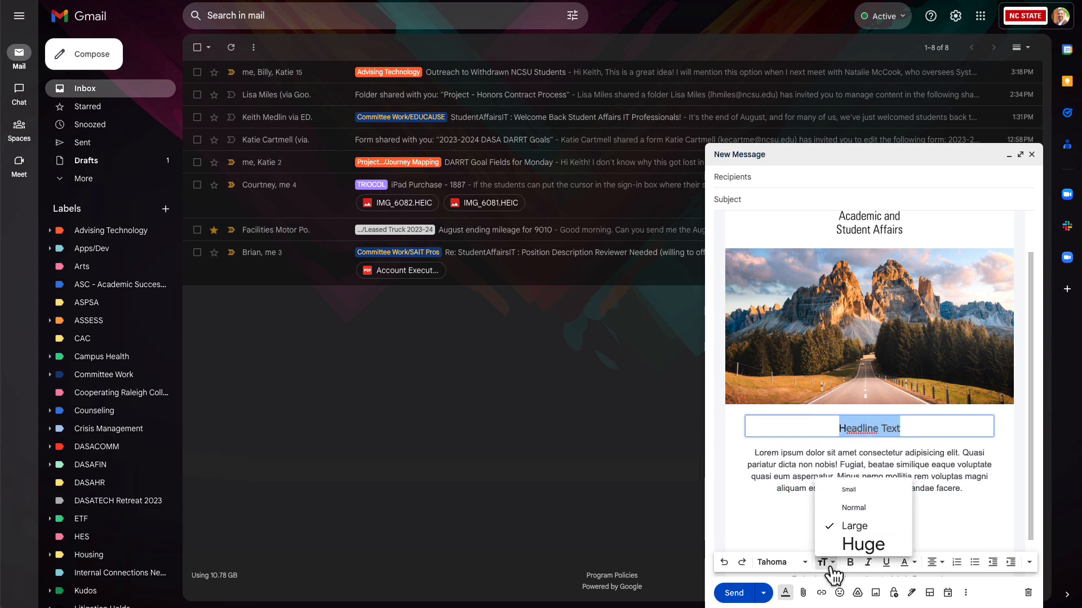
left_click(853, 543)
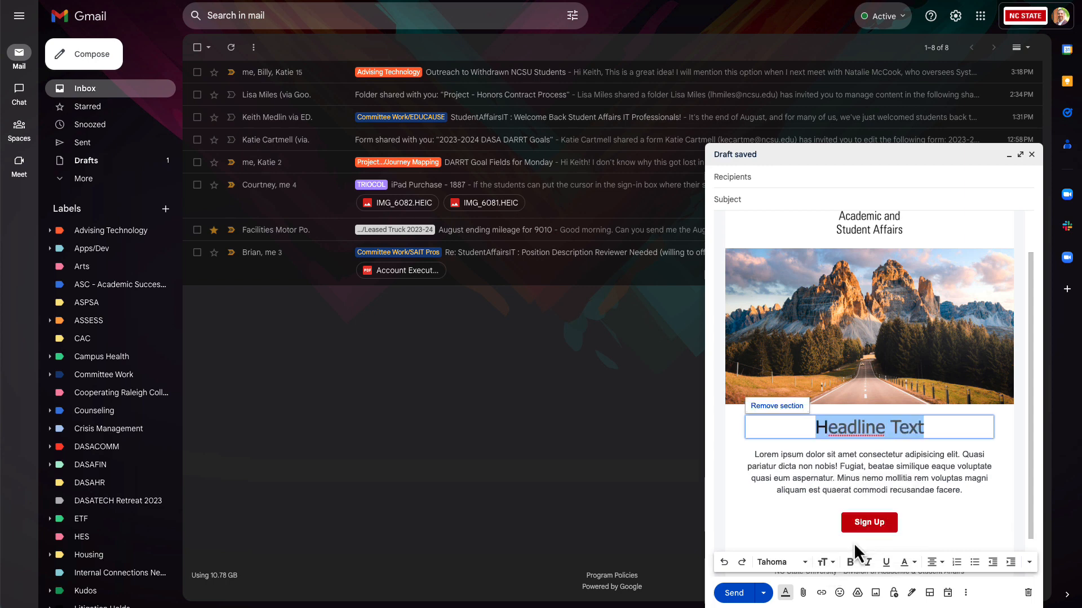
Change the text color of the whole headline, trying black and settling on dark red
left_click(847, 430)
left_click_drag(925, 426, 817, 428)
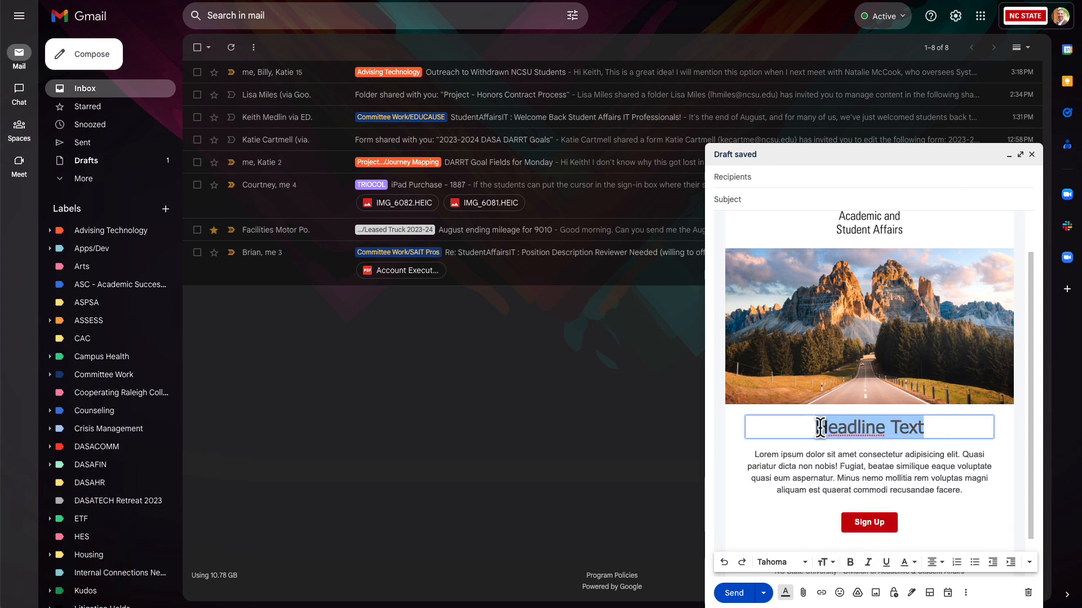
left_click(845, 430)
left_click_drag(939, 426, 828, 428)
left_click(821, 430)
left_click(930, 426)
left_click(853, 427)
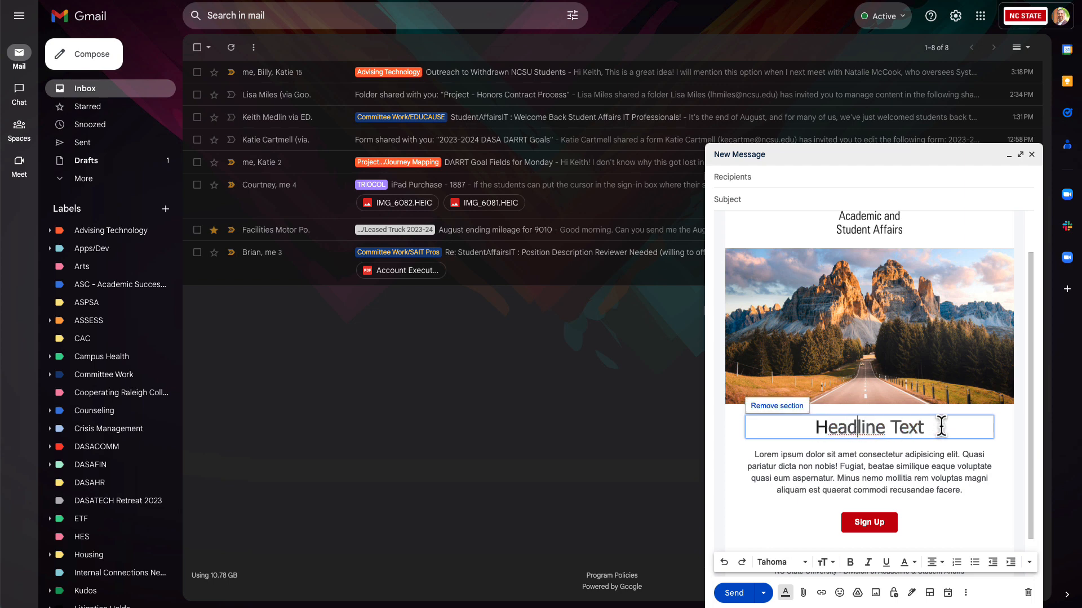
mouse_move(941, 427)
left_mouse_down()
mouse_move(806, 427)
mouse_move(944, 427)
left_mouse_up()
left_click(799, 427)
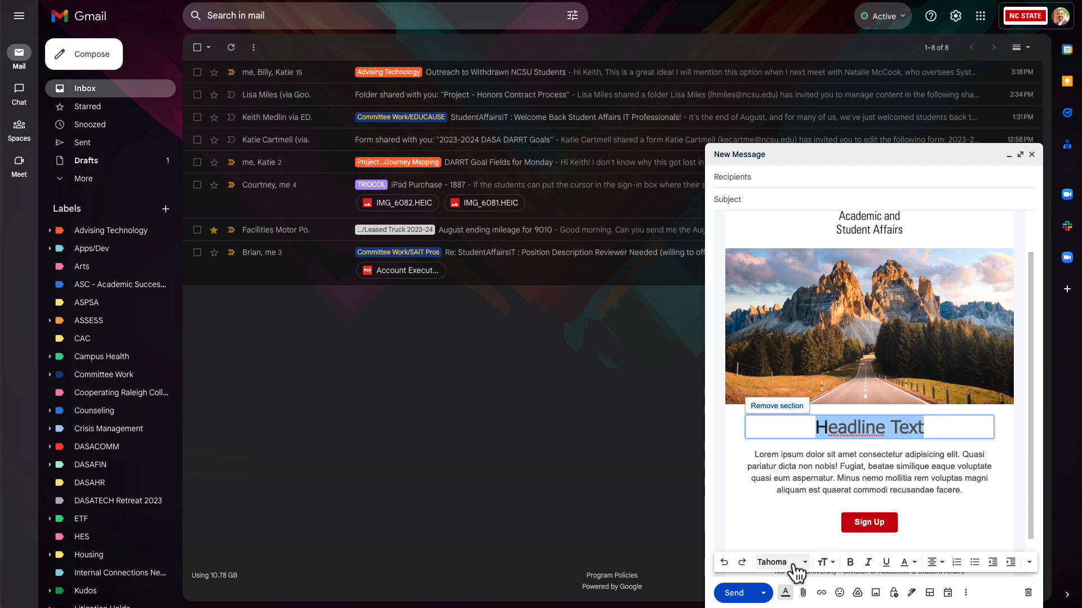
left_click(908, 563)
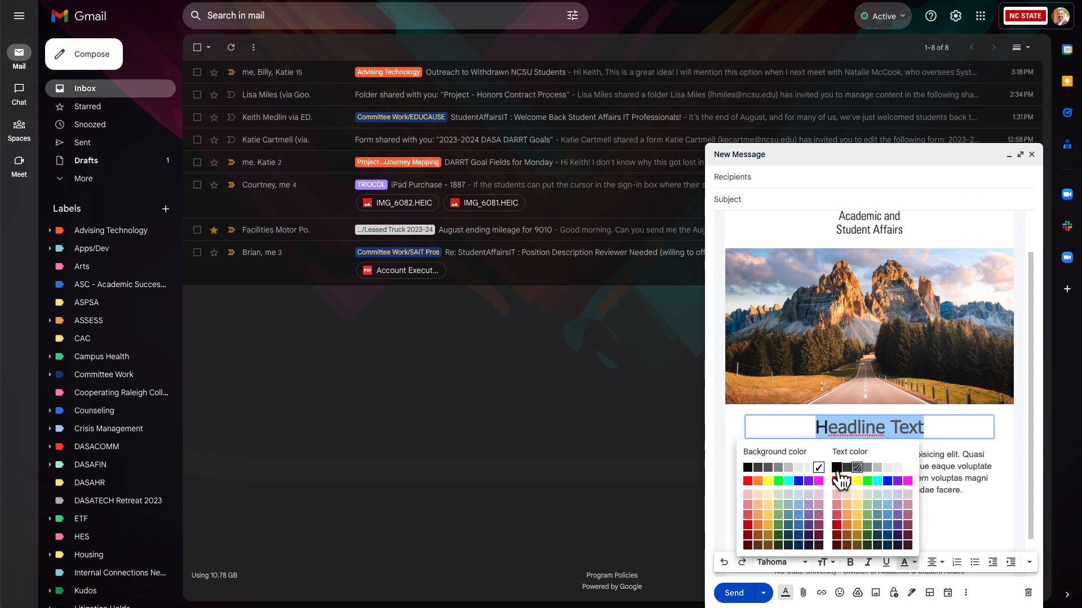
left_click(837, 469)
left_click(907, 563)
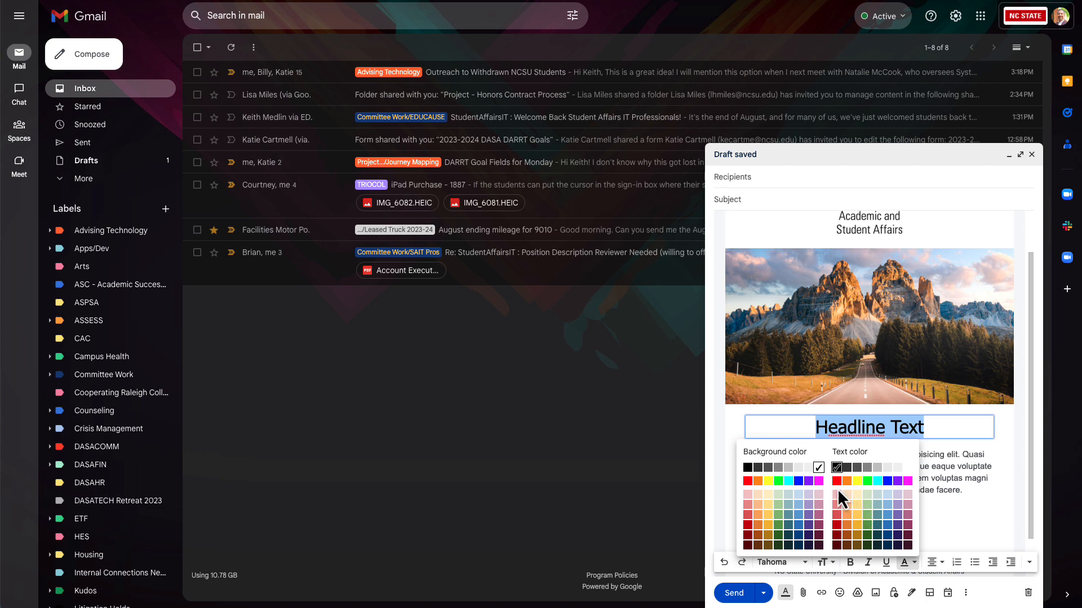
left_click(837, 524)
Replace the placeholder paragraph below the headline with "This is the body of my email. My"
left_click(862, 459)
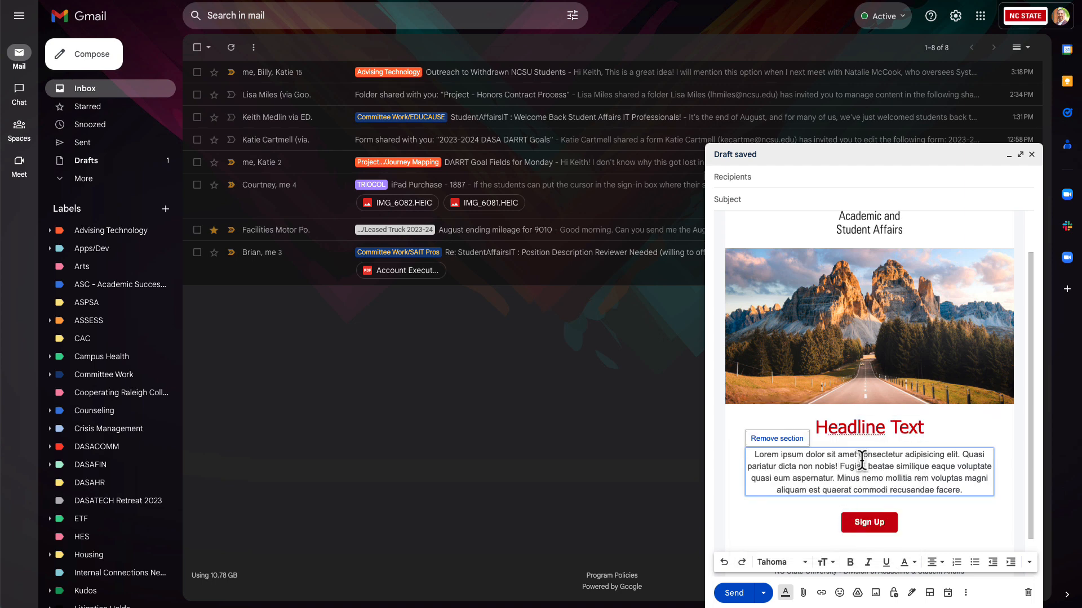
triple_click(810, 459)
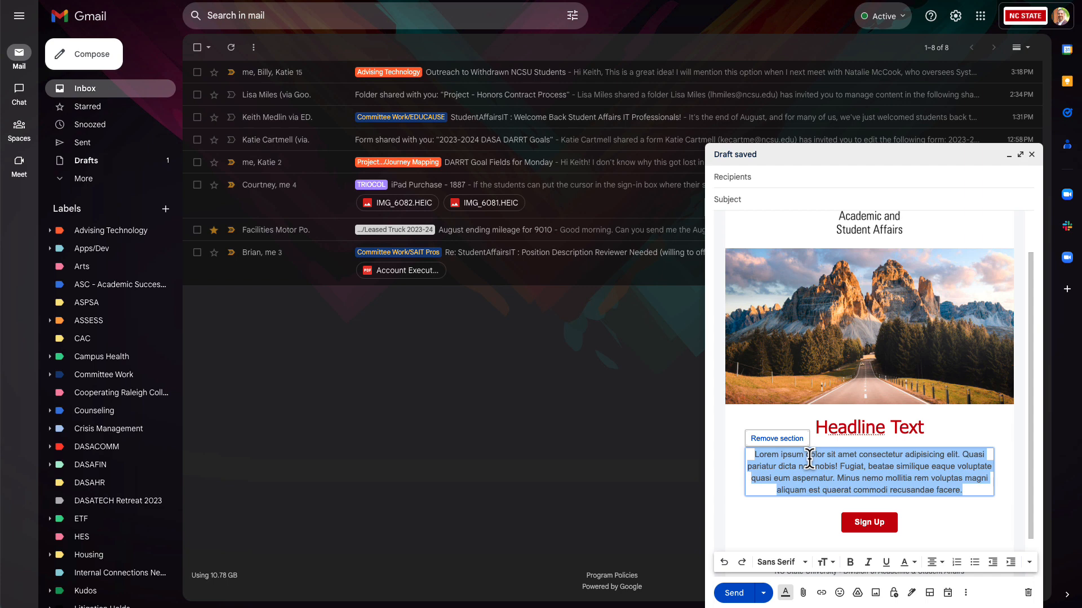
type("This is the body of my email")
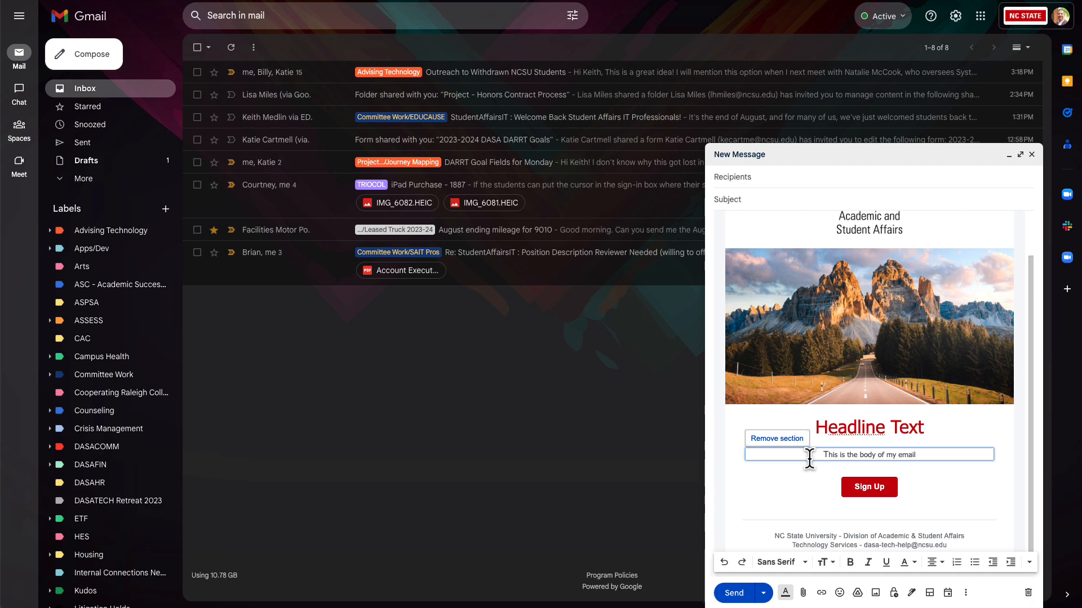
type(". My")
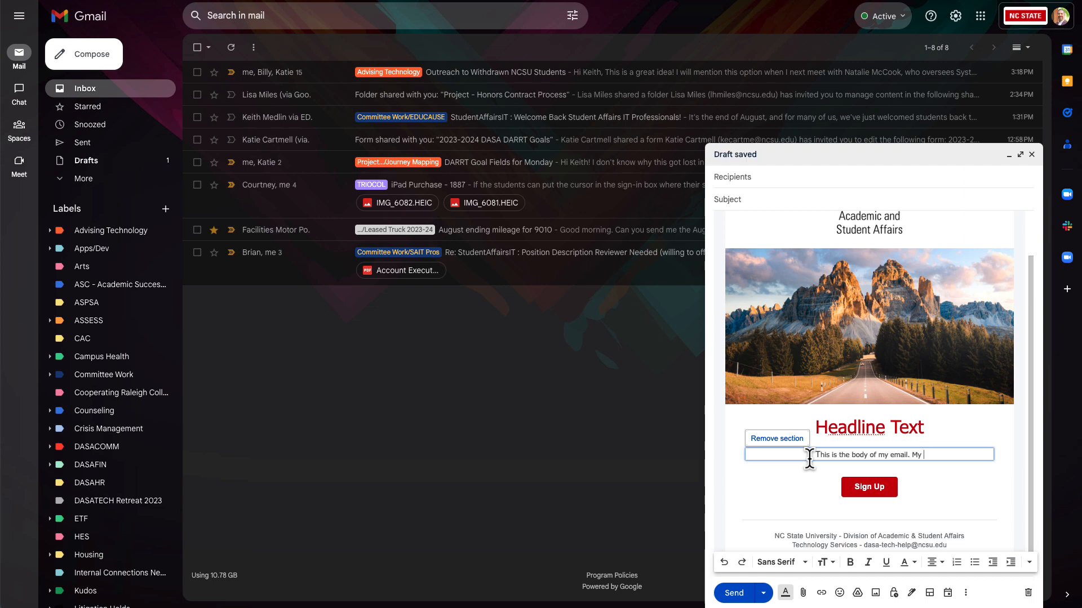
Format the whole body paragraph with the Large text size and a near-black text color
triple_click(841, 454)
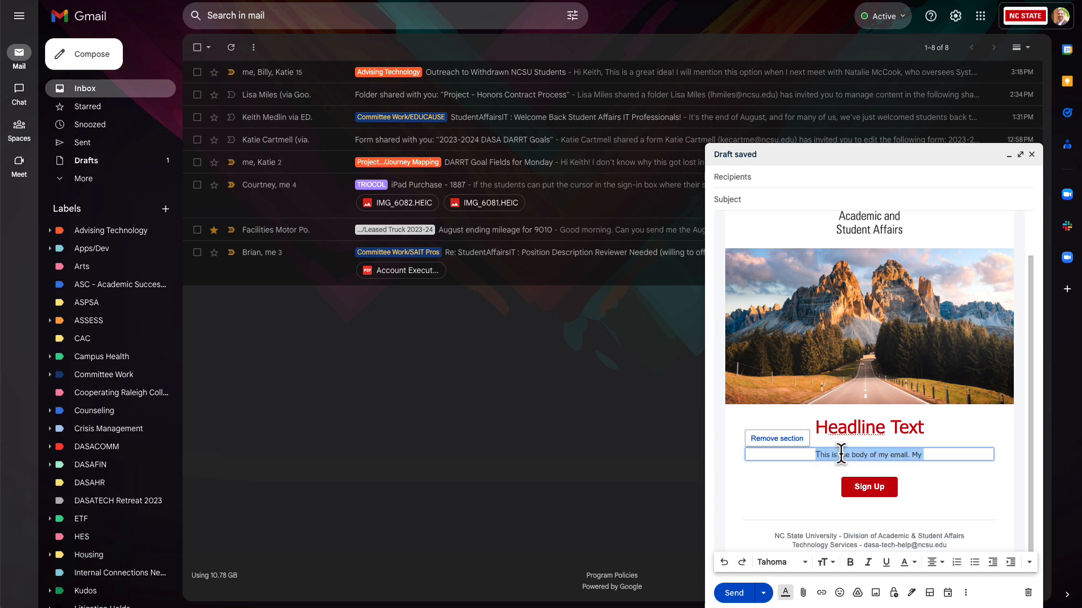
left_click(826, 562)
left_click(850, 509)
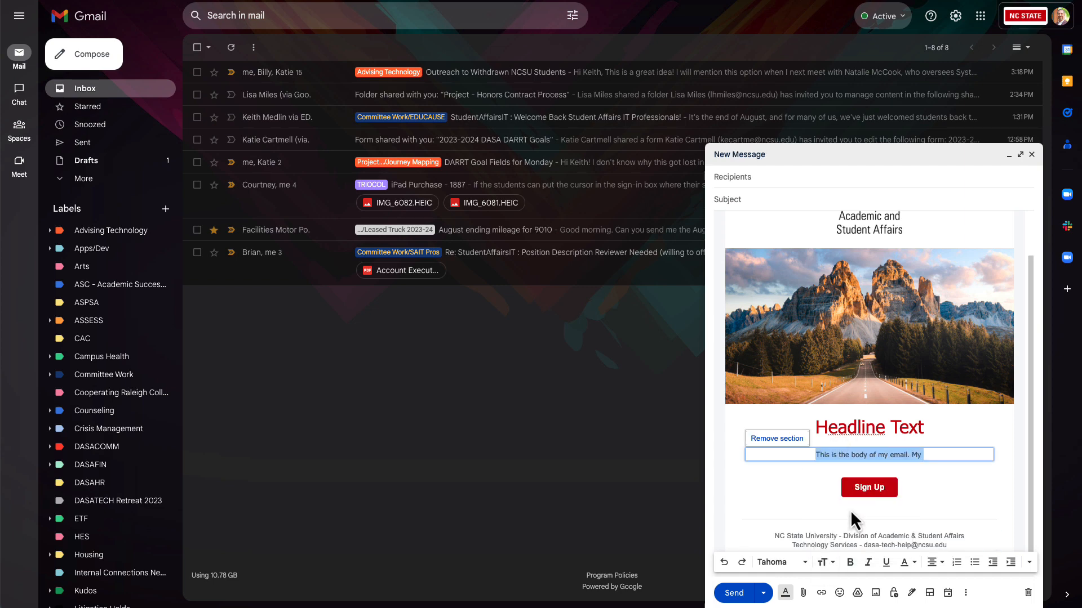
left_click(837, 563)
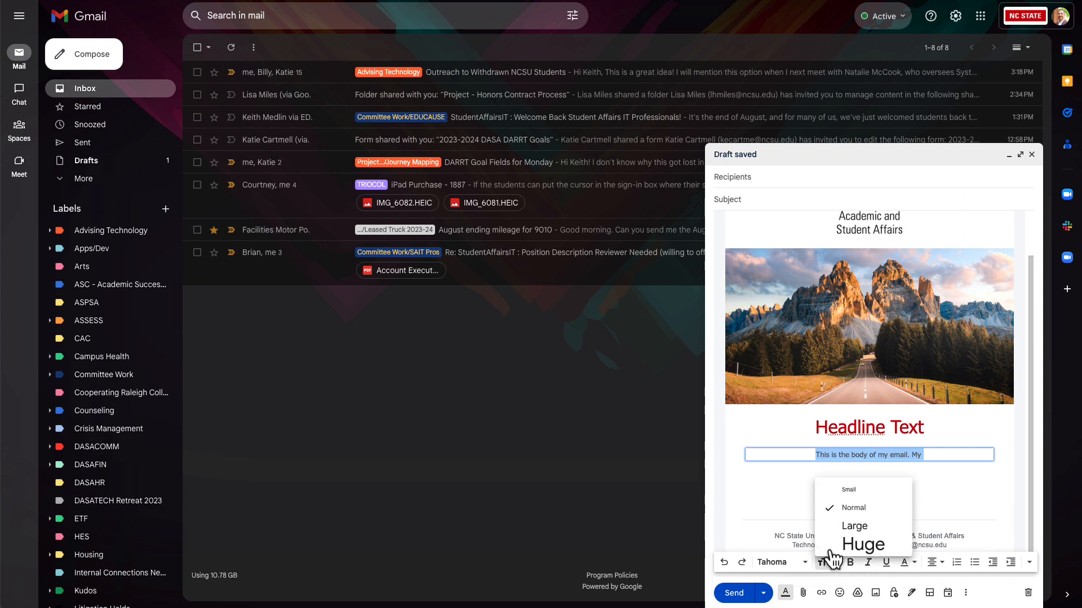
left_click(844, 525)
left_click(907, 563)
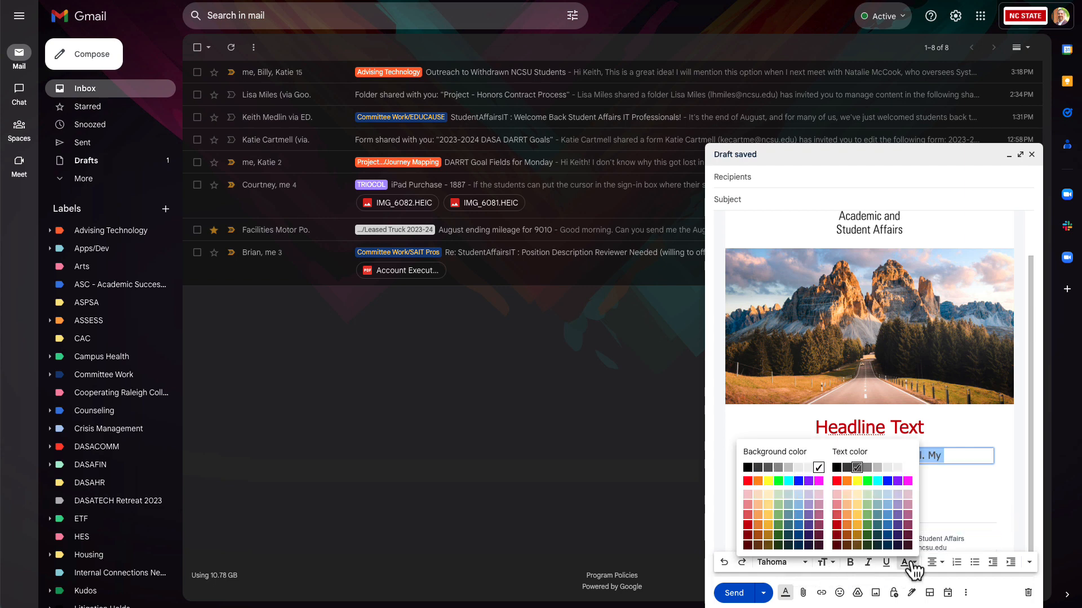
left_click(846, 471)
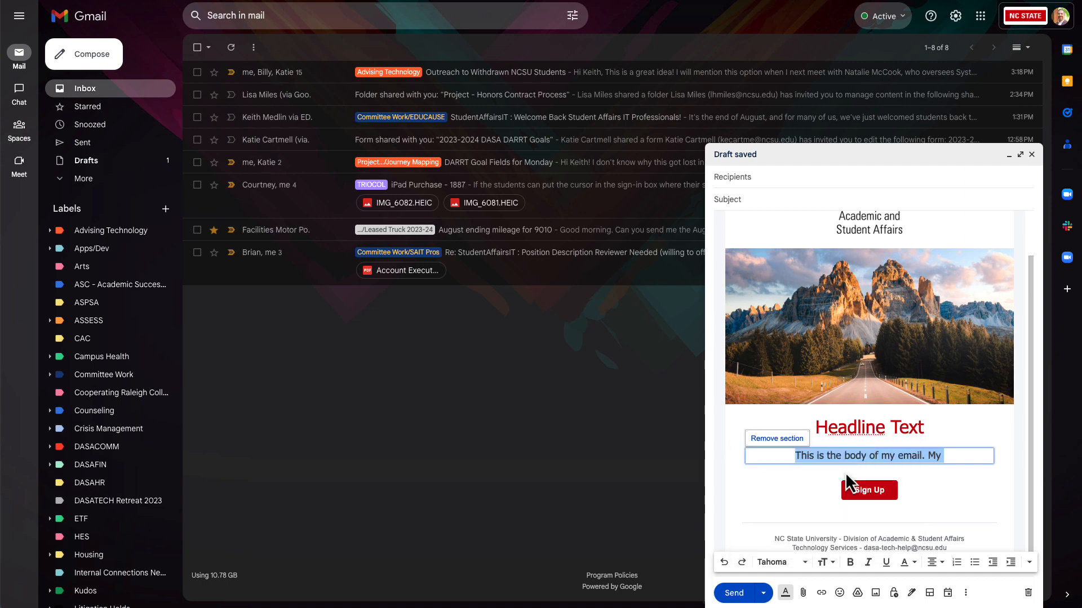
Continue the body paragraph after "My" with "email information goes here."
left_click(958, 455)
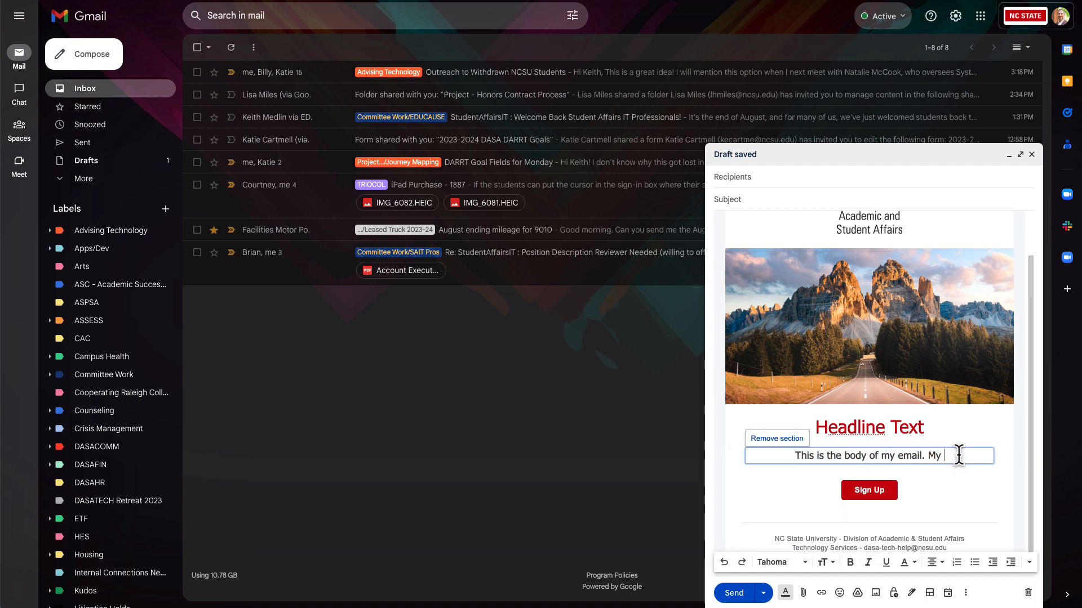
type("email information ")
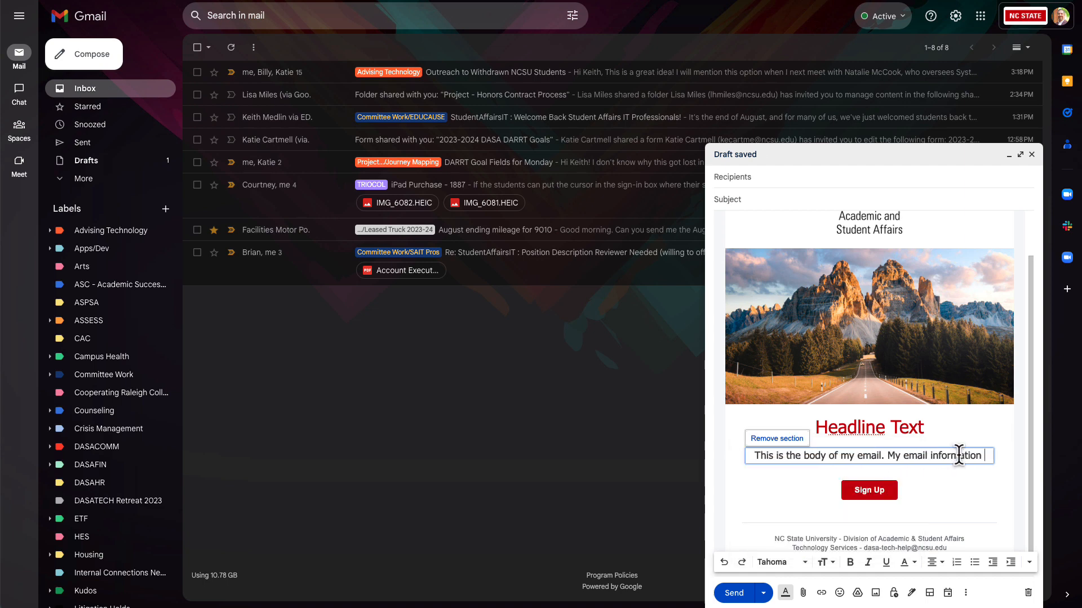
type("goes here.")
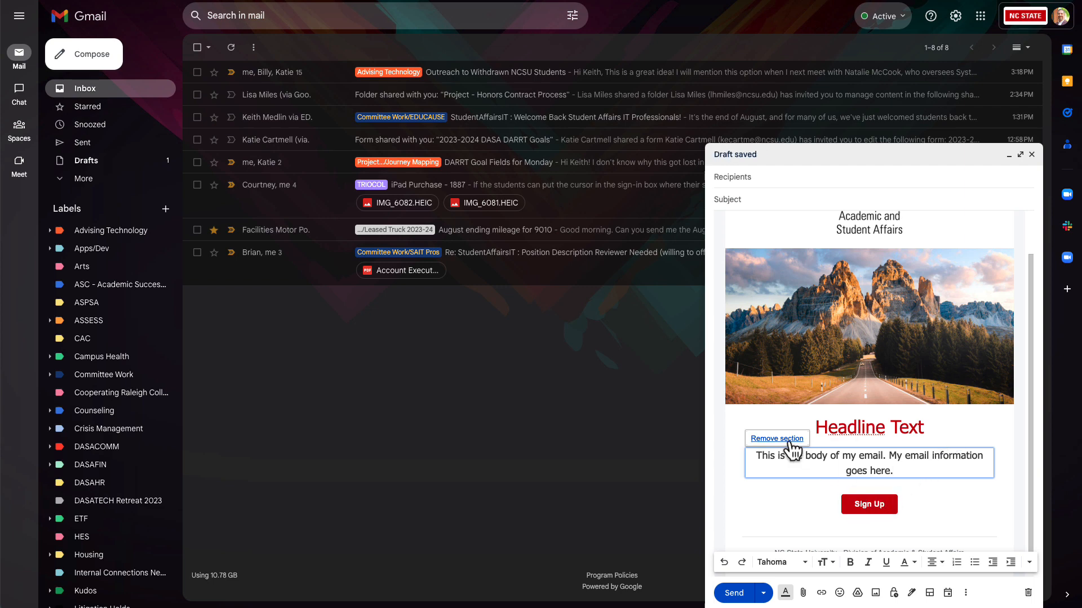
Remove the headline section from the message
left_click(824, 426)
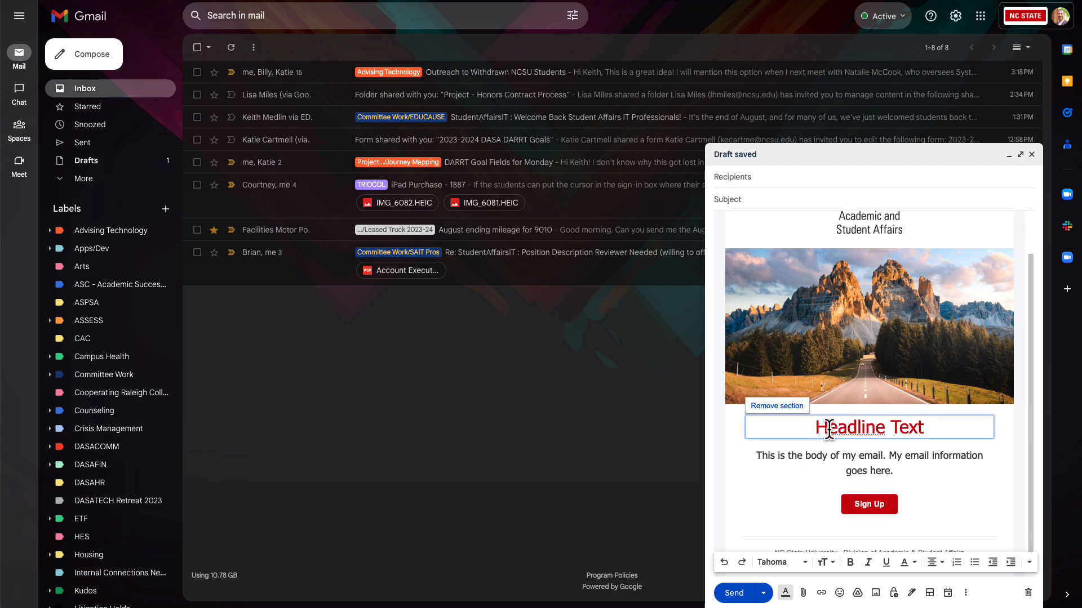
left_click(784, 408)
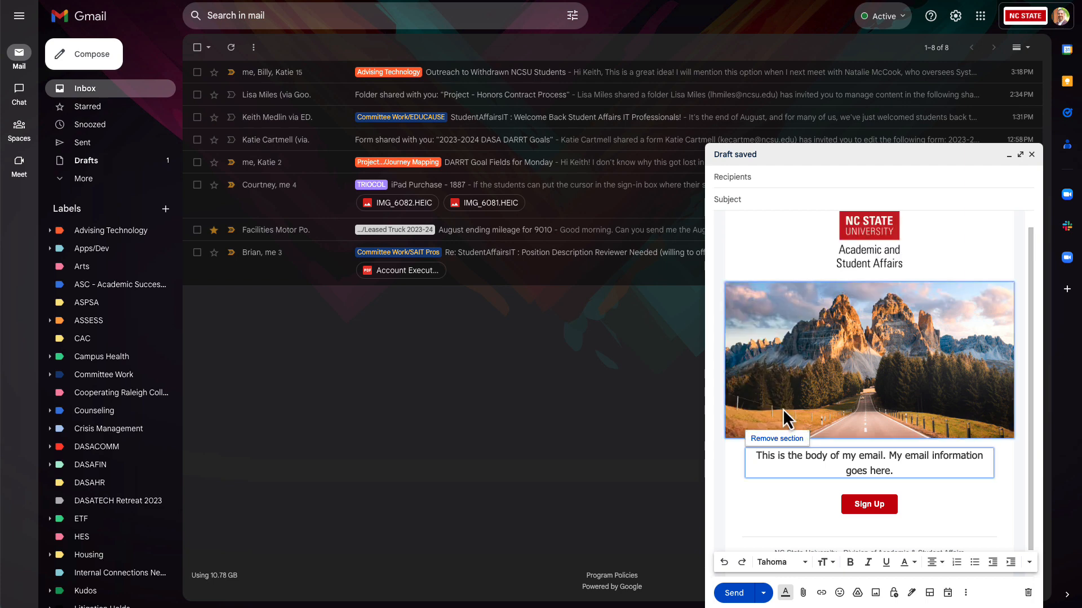
Replace the label of the red "Sign Up" button with "Click Here"
left_click(872, 504)
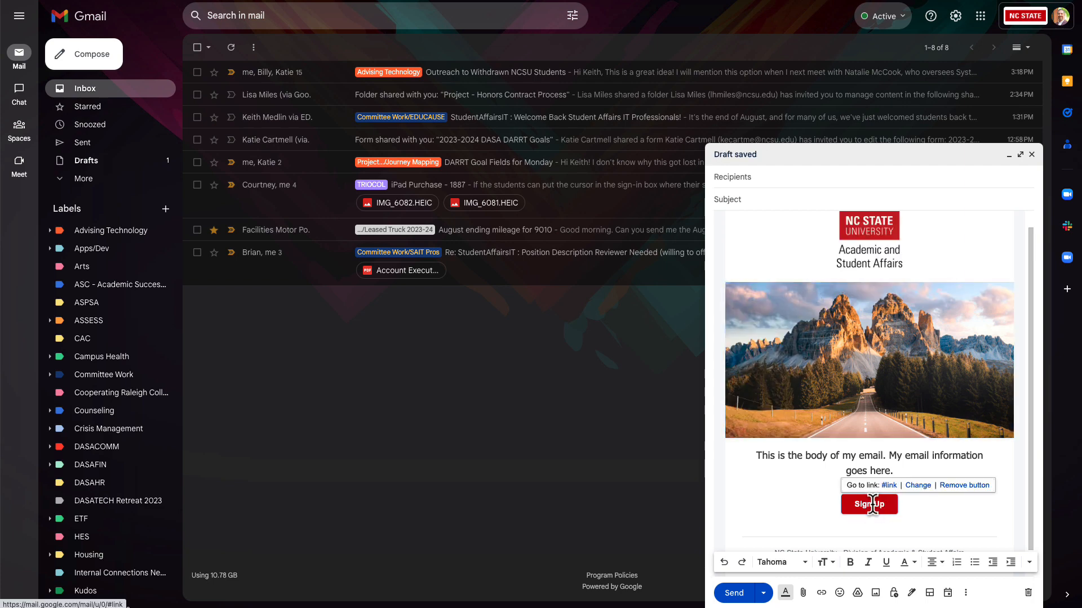
double_click(864, 506)
triple_click(864, 507)
left_click(881, 506)
left_click_drag(884, 506, 851, 507)
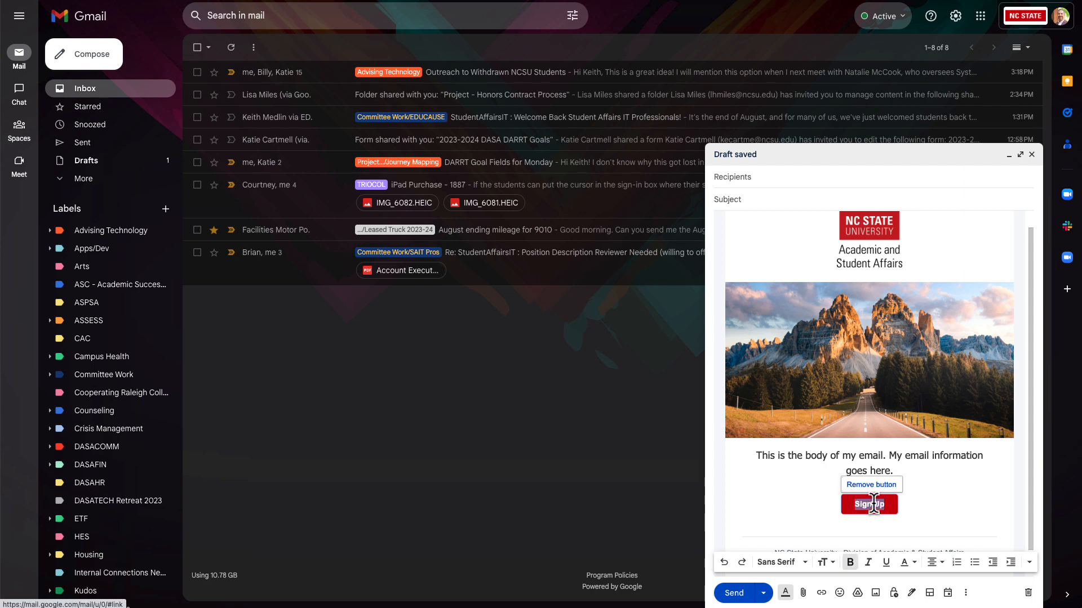
type("Click Here")
Format the "Click Here" button label as white, Large, non-bold text
left_click(876, 504)
left_click(850, 505)
left_click_drag(850, 505, 884, 506)
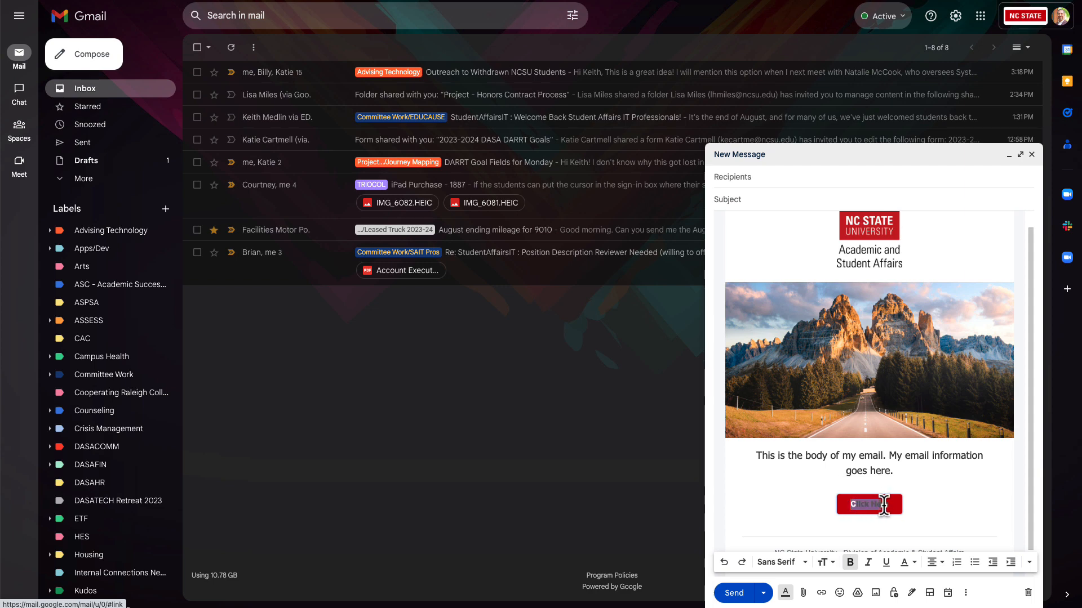
left_click(907, 563)
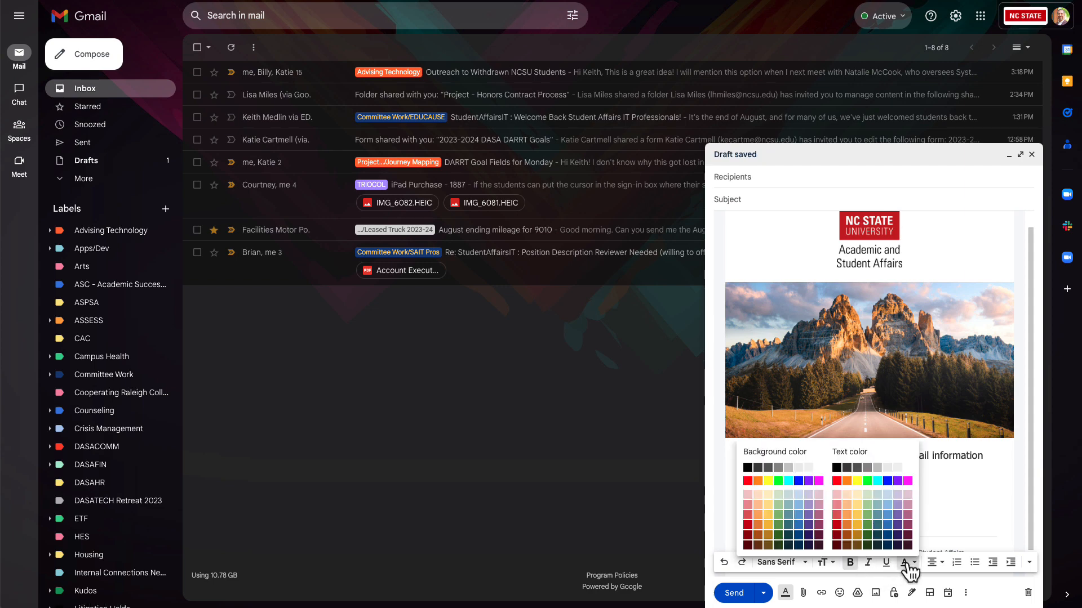
left_click(907, 469)
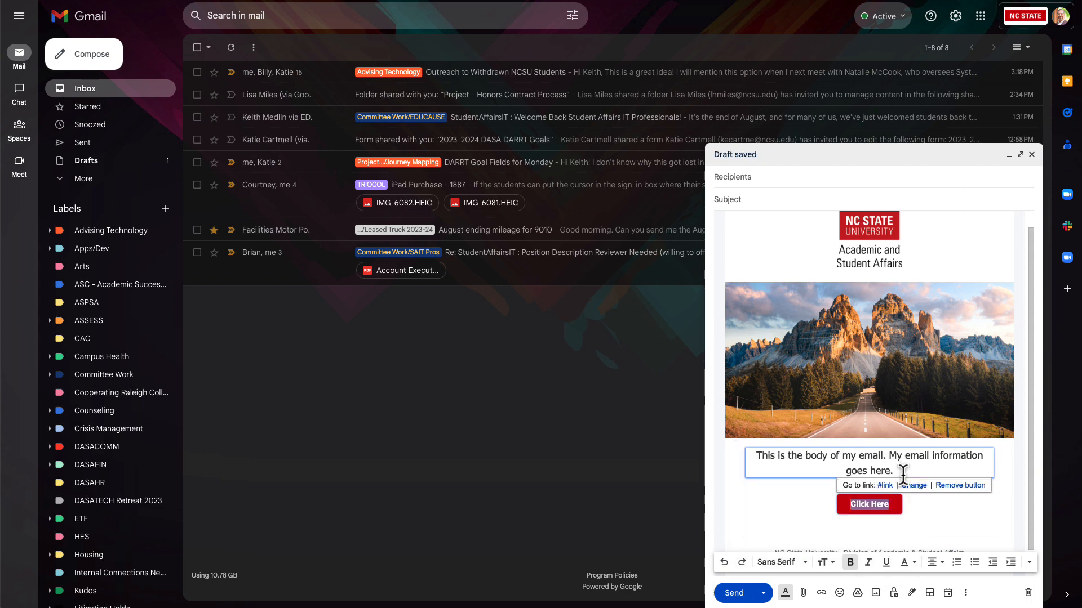
left_click(823, 562)
left_click(840, 549)
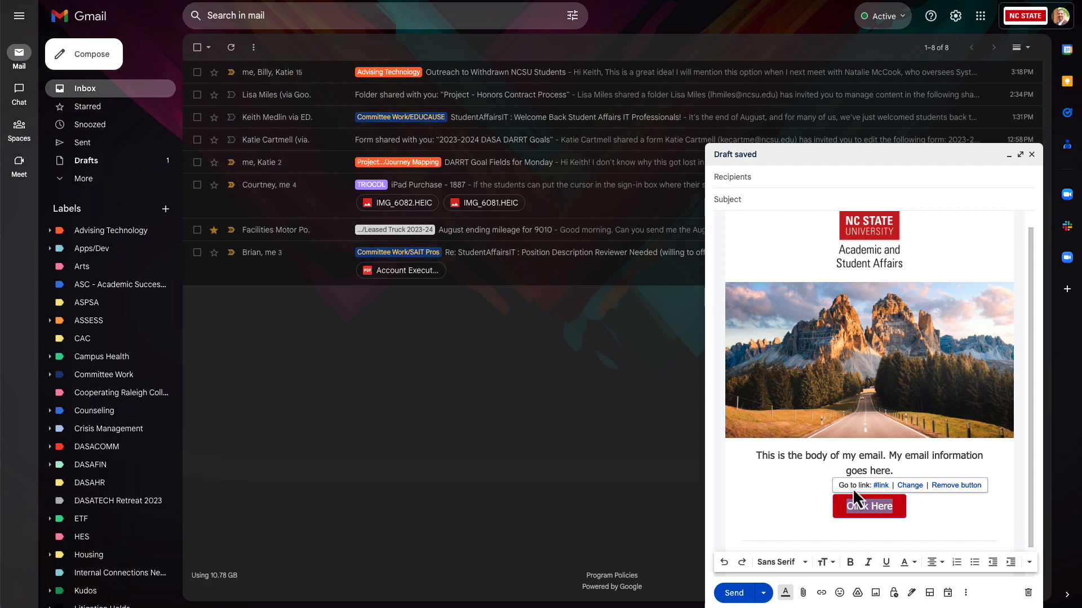
left_click(910, 485)
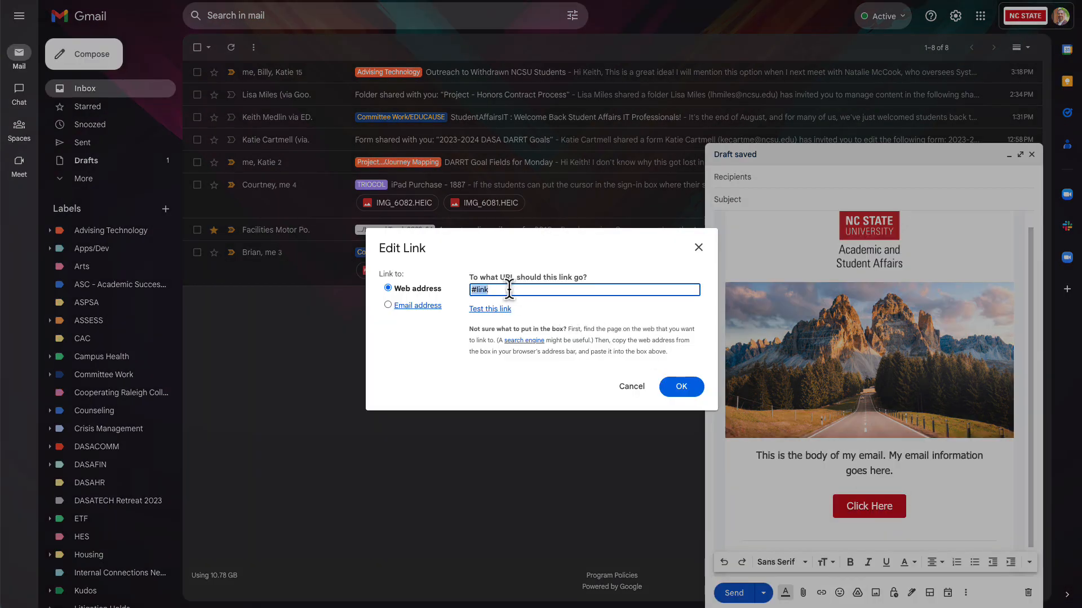
type("https://mypack.ncsu.edu")
left_click(673, 388)
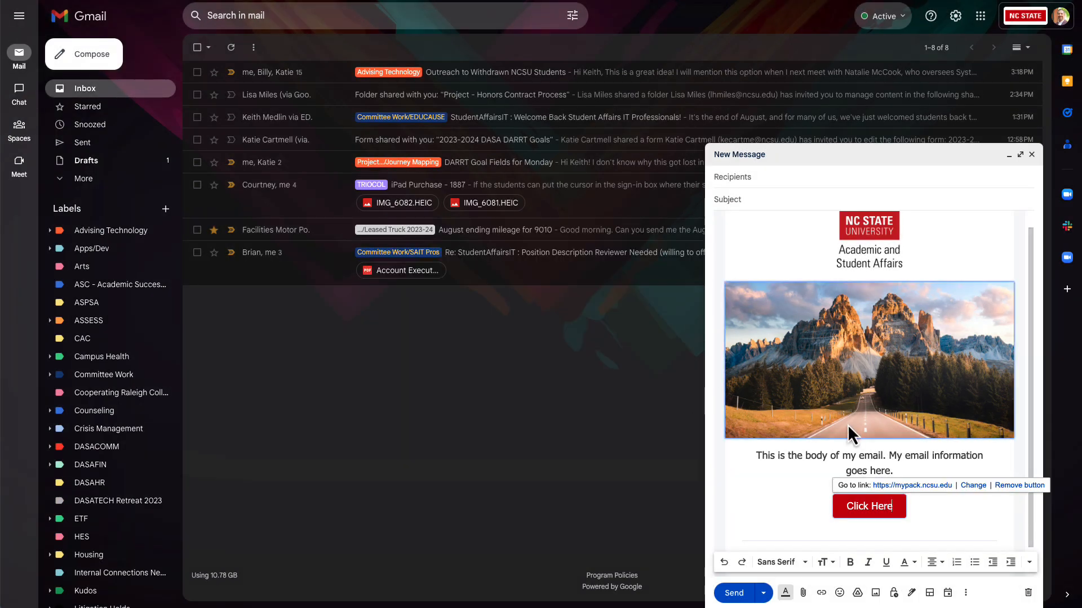
Upload CAMPUSgatewayglow2.JPG as the replacement photo for the mountain image
scroll(858, 370, "down", 1)
left_click(860, 344)
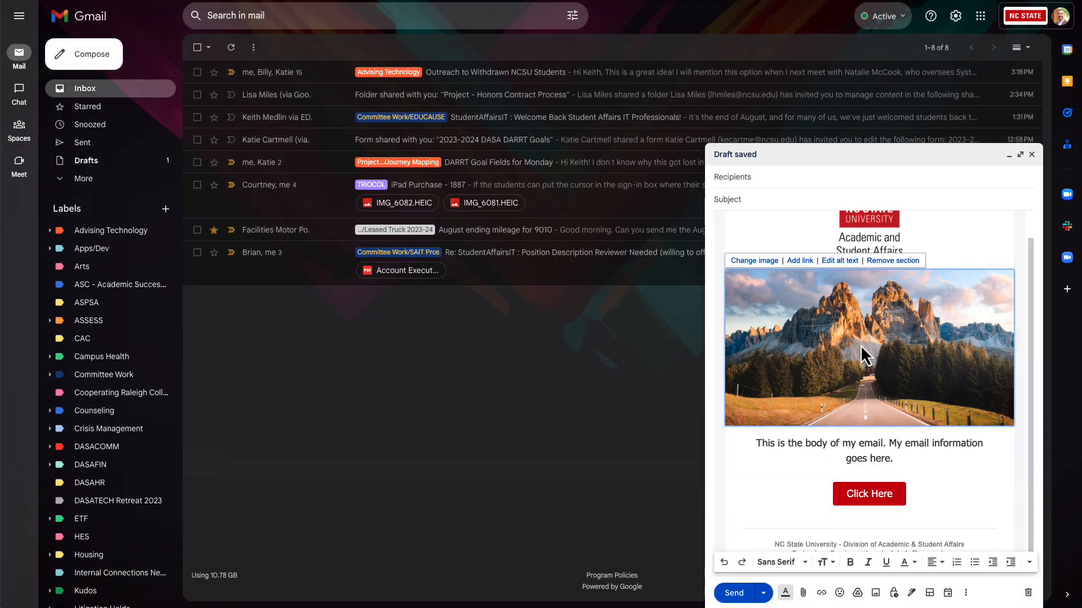
left_click(755, 261)
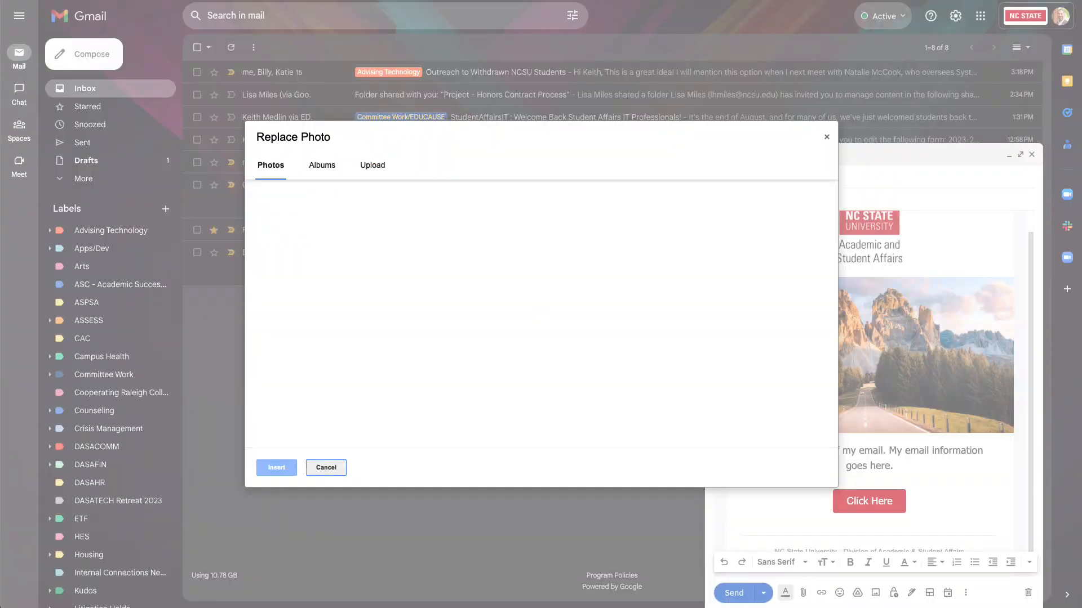
left_click(360, 170)
left_click_drag(850, 135, 437, 332)
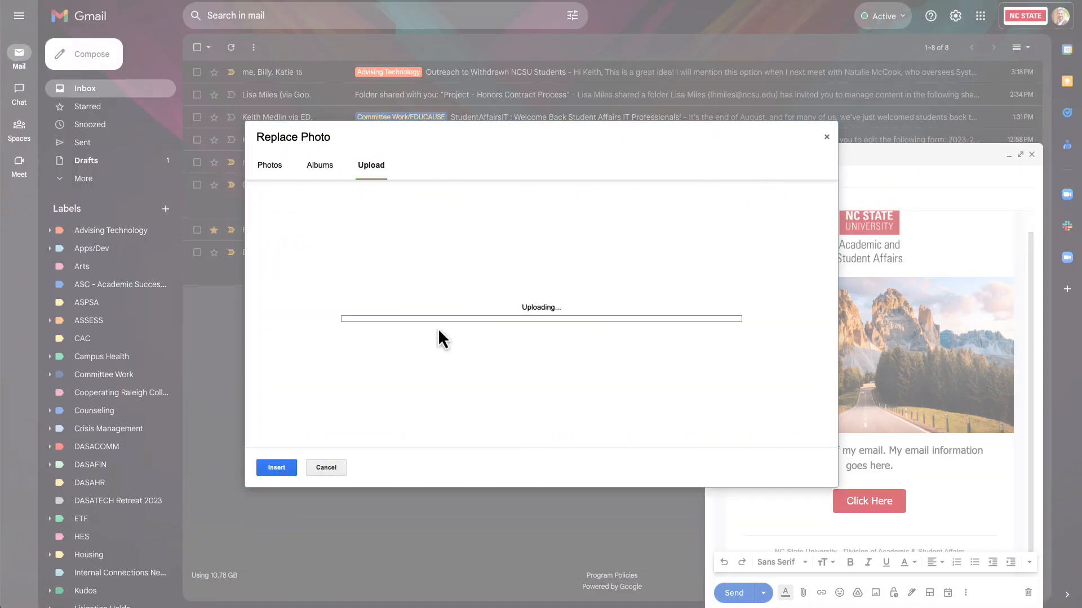
left_click_drag(523, 315, 491, 275)
left_click_drag(614, 342, 739, 434)
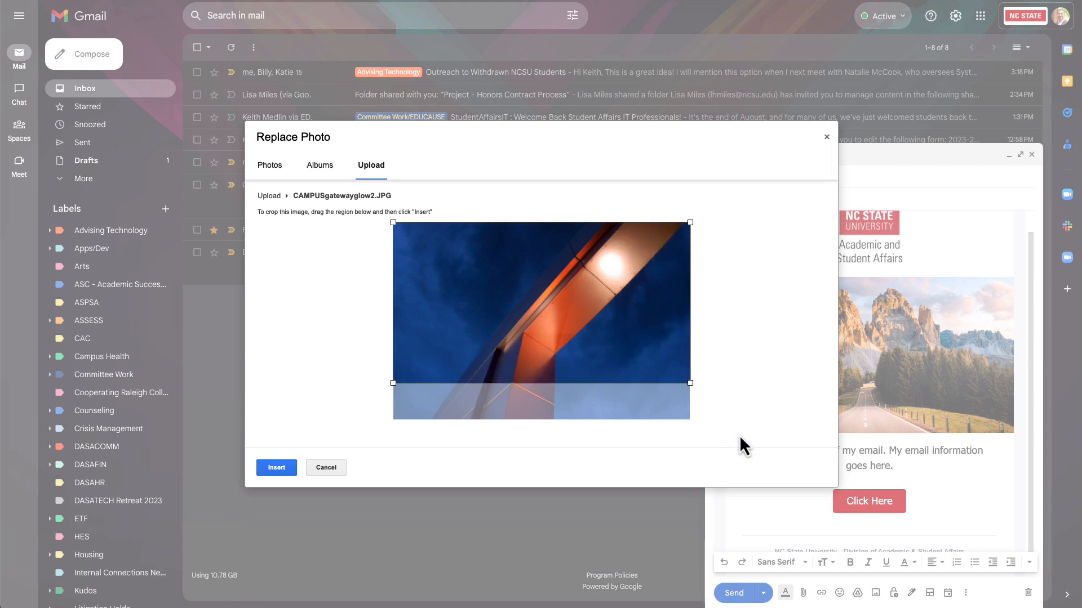
Crop the uploaded photo to a smaller region at its left edge, around mid-height, and insert it into the message
mouse_move(586, 292)
left_mouse_down()
mouse_move(606, 354)
mouse_move(598, 251)
mouse_move(599, 348)
mouse_move(597, 288)
mouse_move(596, 300)
left_mouse_up()
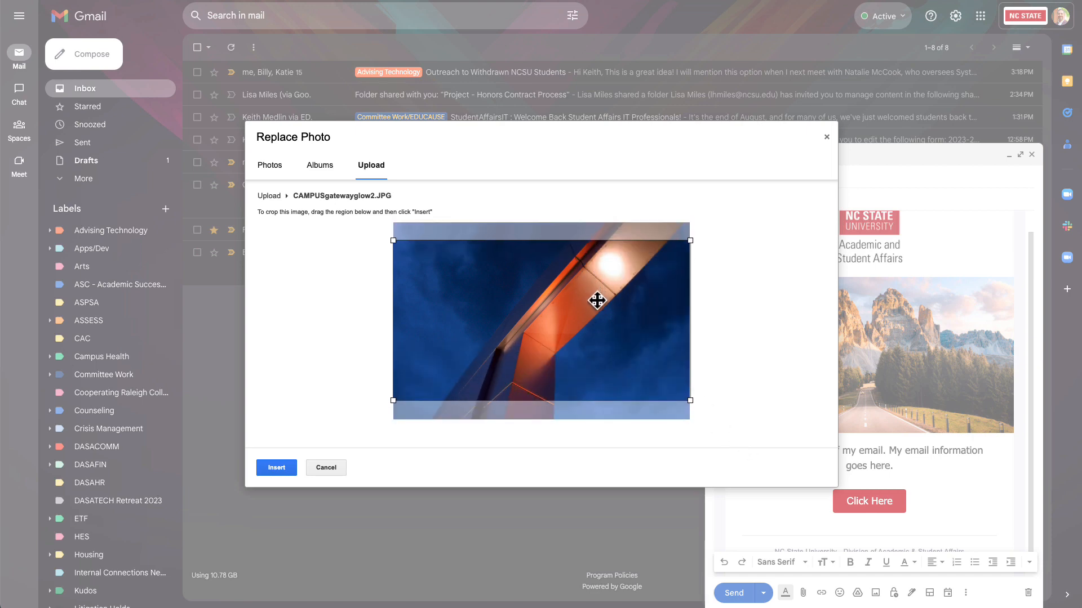
left_click_drag(393, 401, 479, 354)
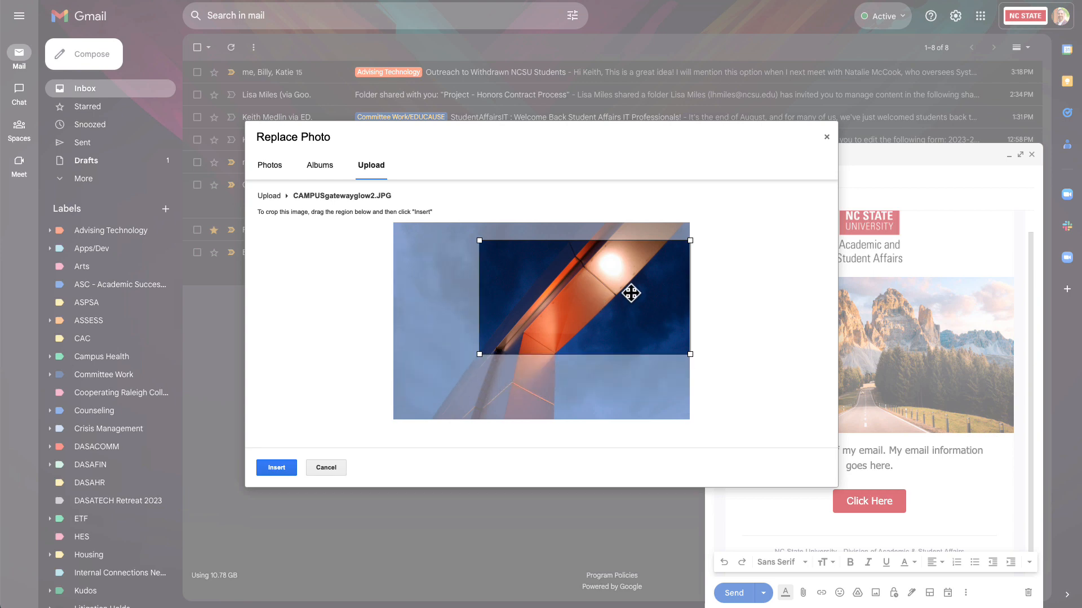
left_click_drag(630, 293, 505, 321)
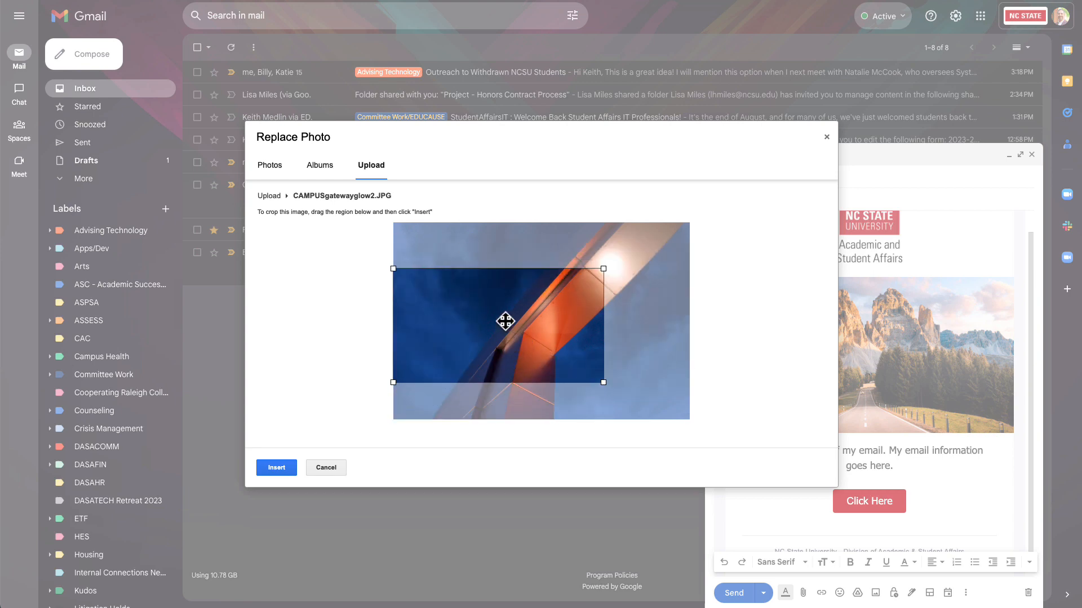
left_click(290, 467)
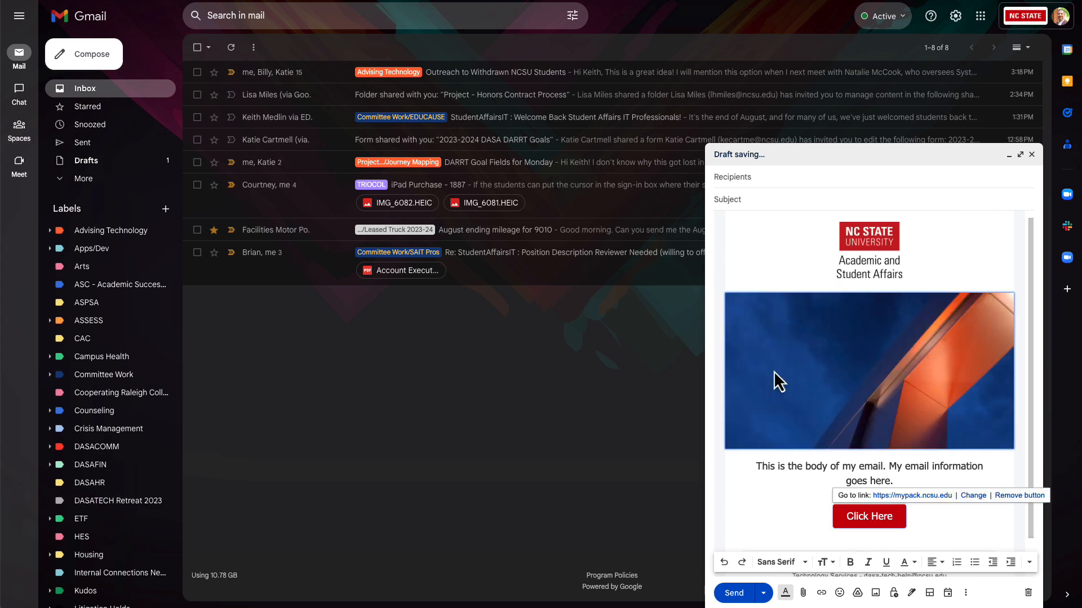
Below the body text, add filler lines asdg, ads, gas, dg, asdg, asd and, after blank lines, asd, ga, sdg, asd, gsad, g, sda
left_click(811, 470)
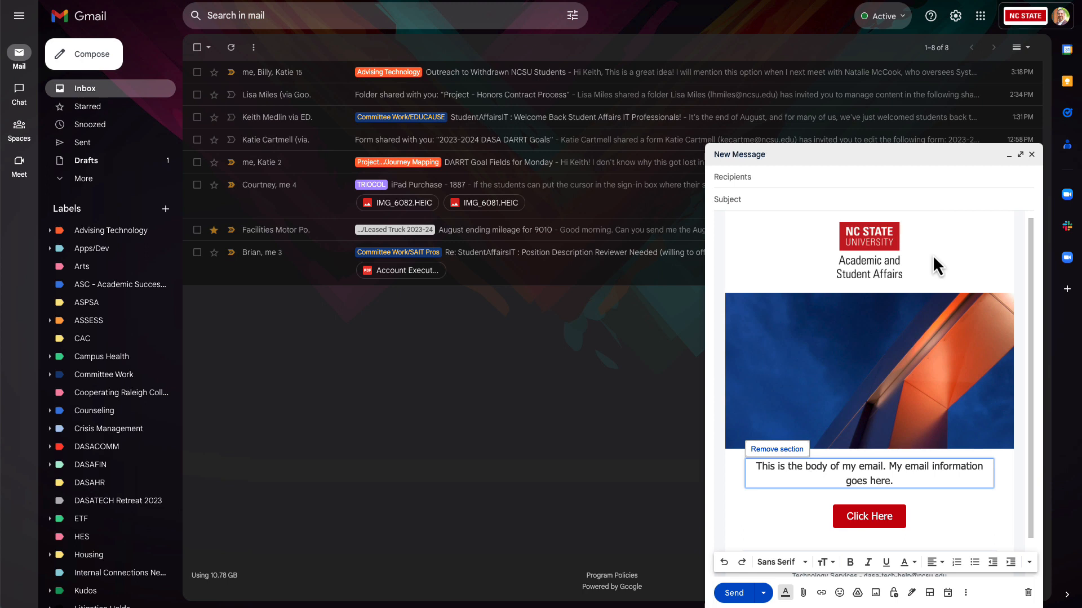
scroll(932, 254, "down", 1)
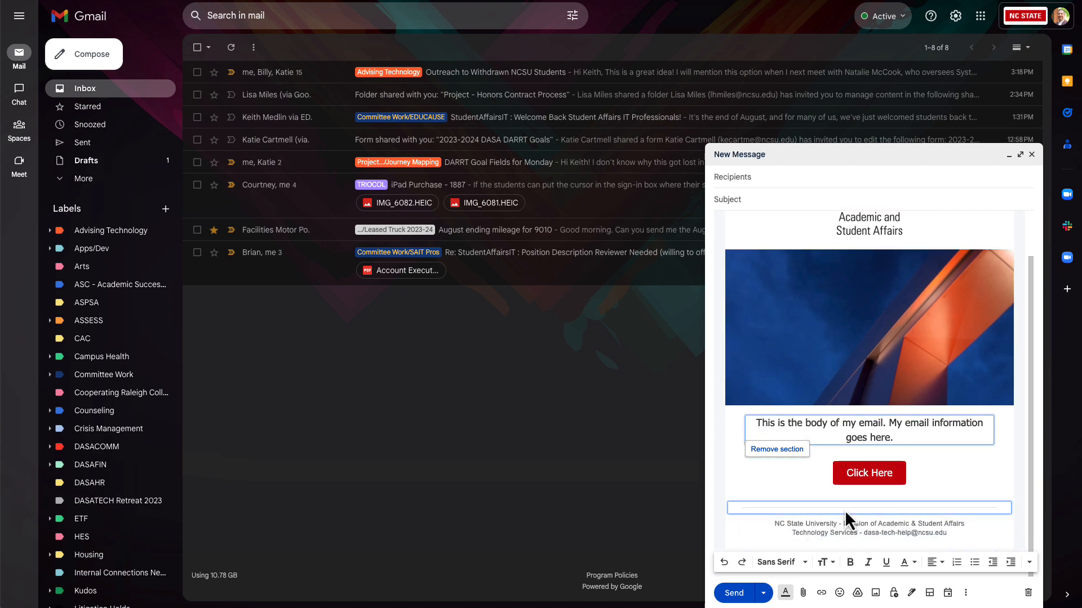
left_click(906, 437)
type("asdg ads gas dg asdg asd    asd")
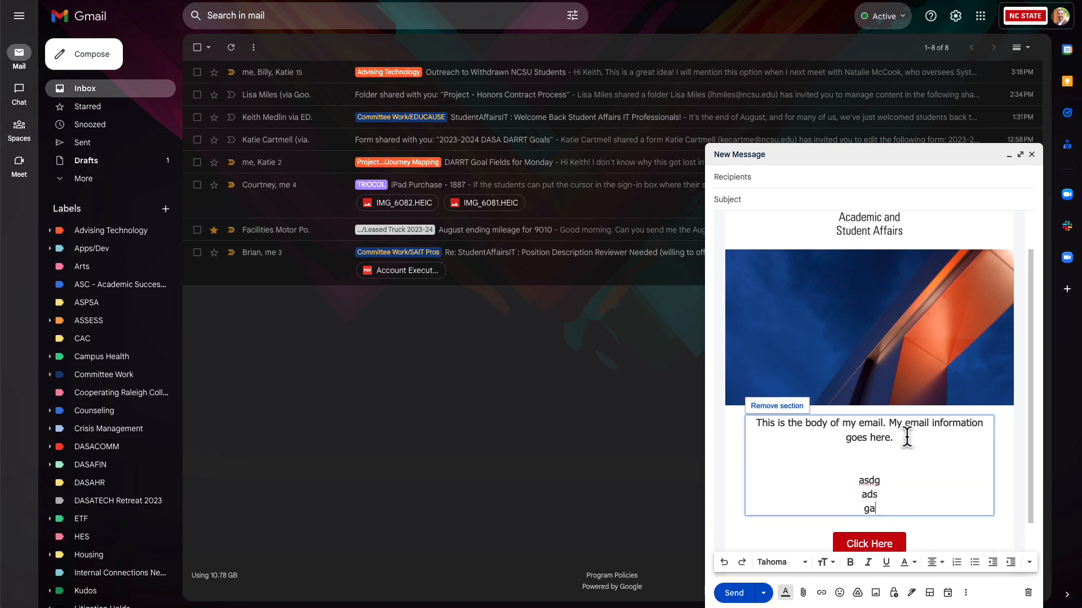
type(" ga sdg asd gsad g sd")
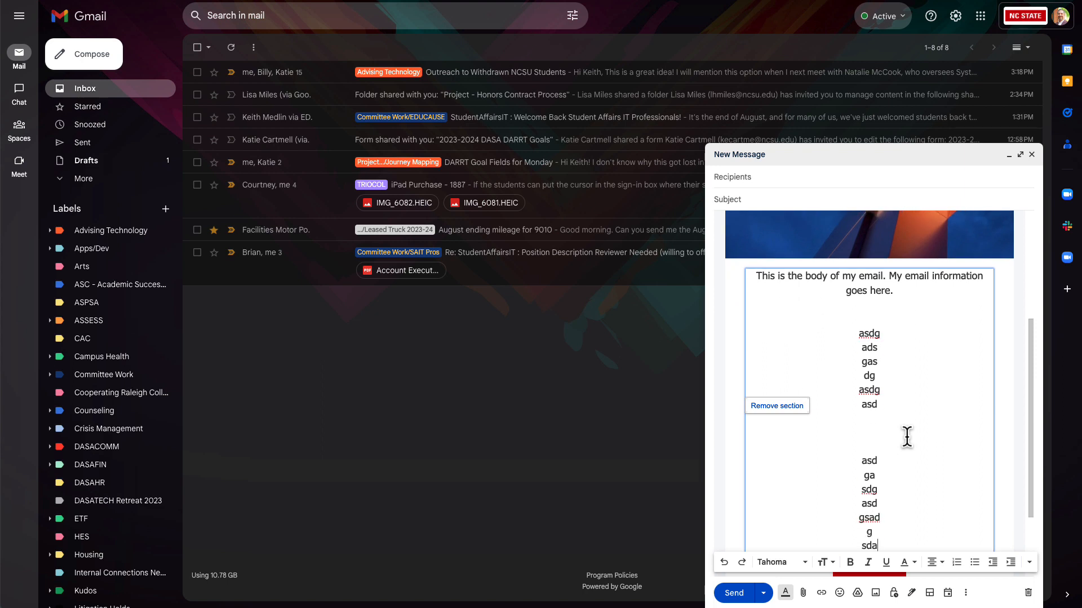
type("a")
Left-align all the filler lines from asdg to sda below the centered body text
left_click_drag(878, 532, 782, 314)
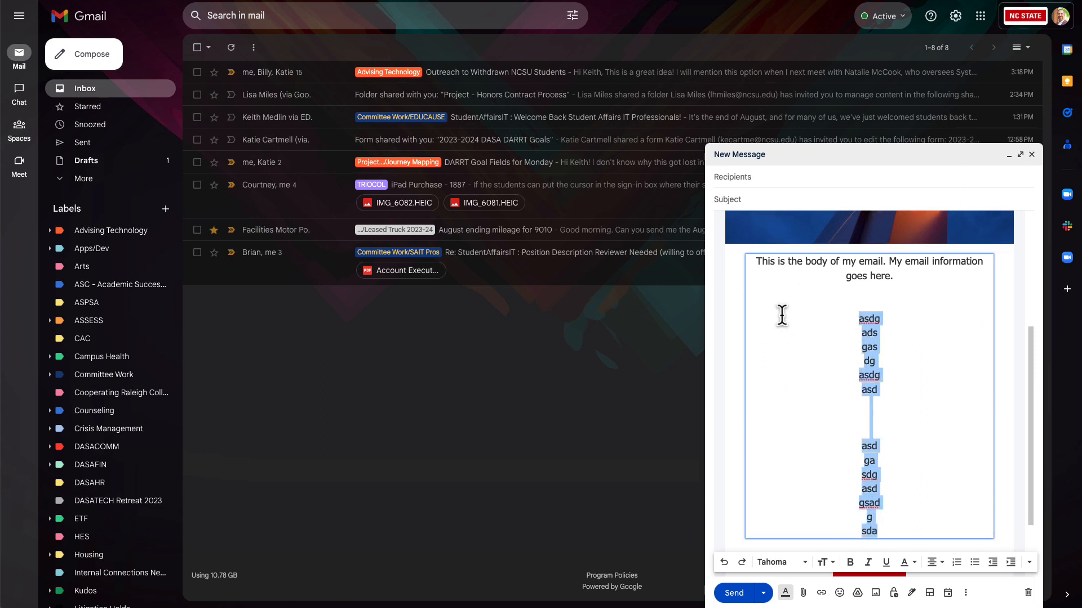
left_click(933, 563)
left_click(930, 514)
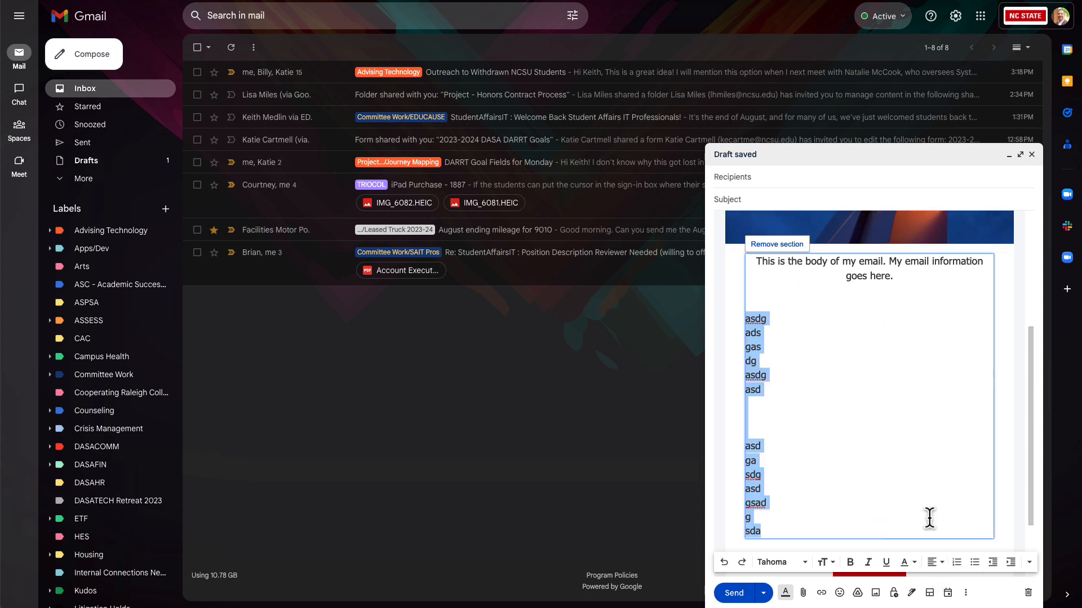
Turn the first group of filler lines, asdg through asd, into a numbered list
left_click(814, 362)
left_click_drag(787, 390, 740, 361)
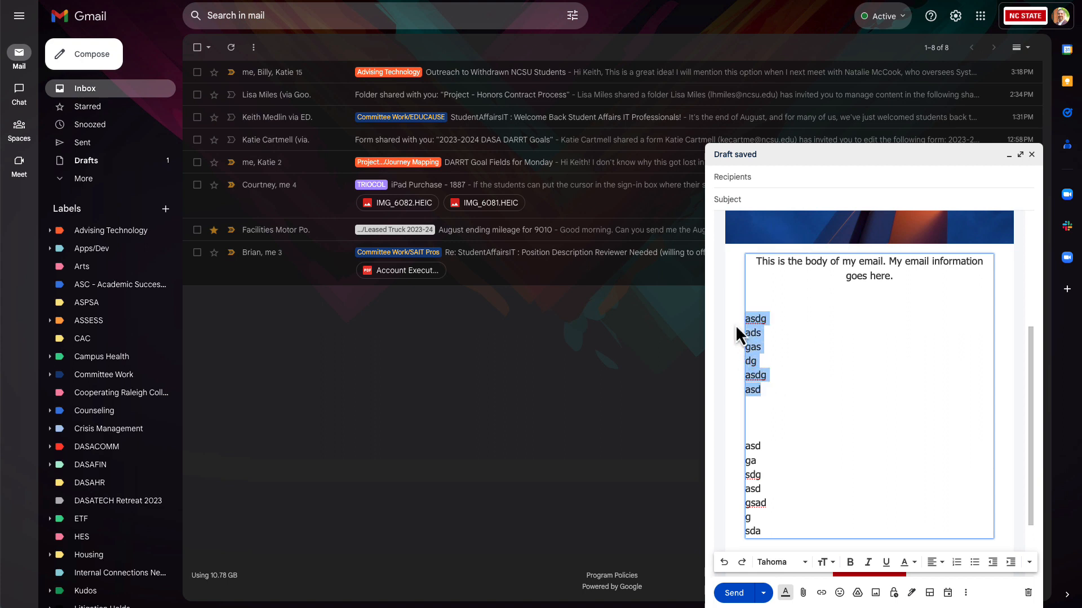
left_click(956, 562)
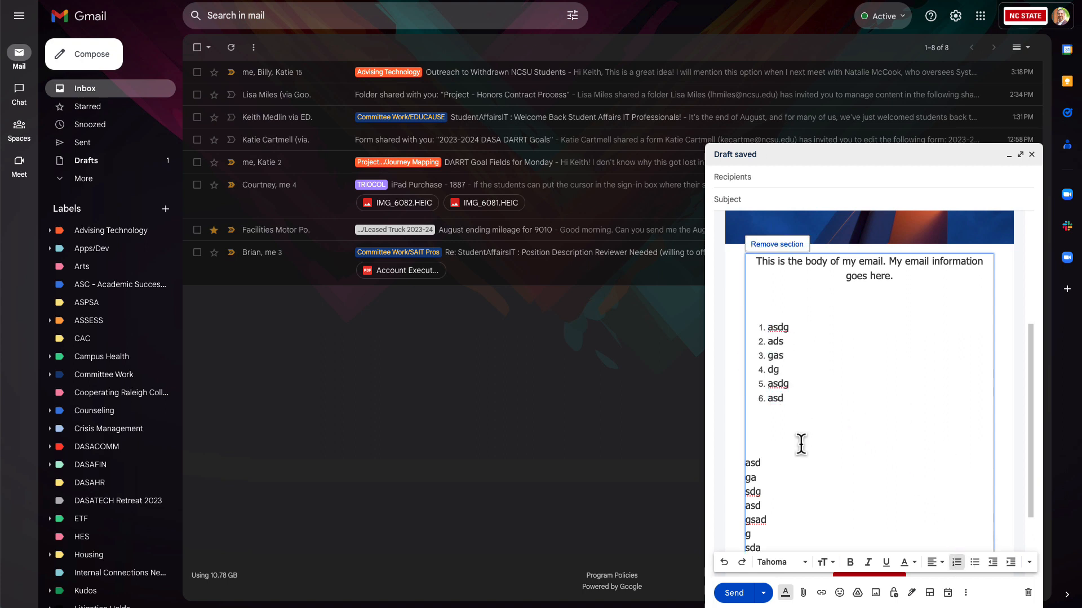
left_click(802, 358)
Make the first five lines of the second filler group, asd through gsad, bold and set their text size to Huge
left_click_drag(745, 463, 770, 521)
left_click(850, 562)
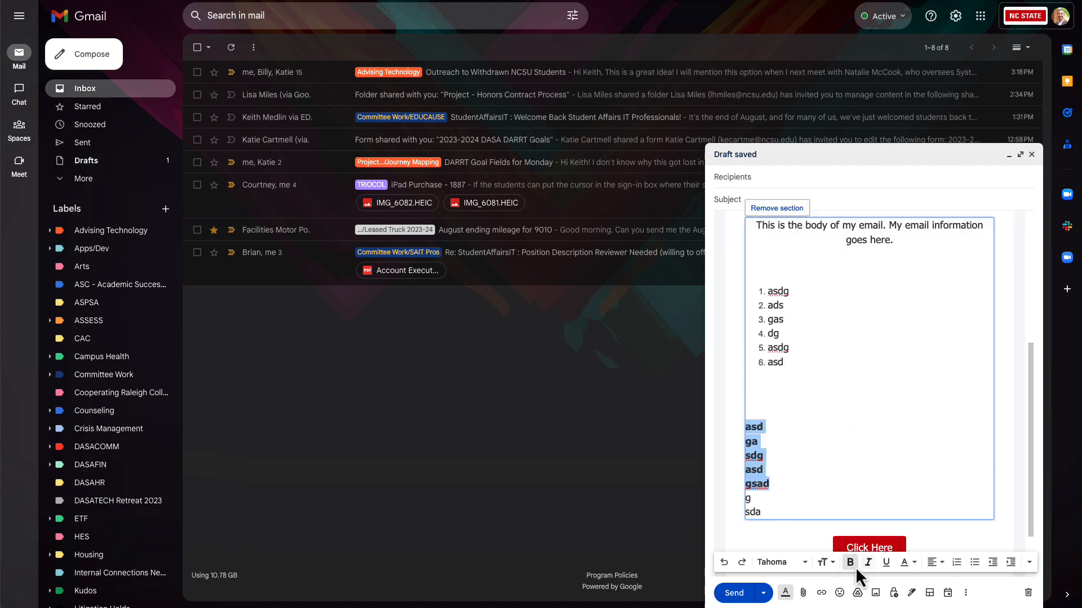
left_click(826, 562)
left_click(855, 542)
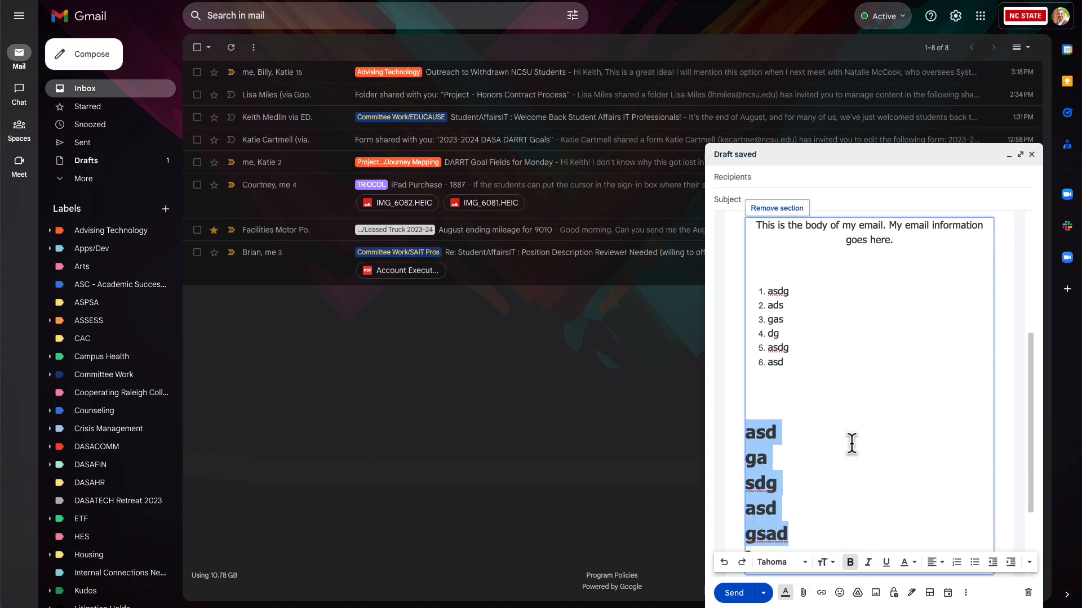
left_click(851, 444)
scroll(851, 443, "down", 2)
scroll(851, 443, "up", 7)
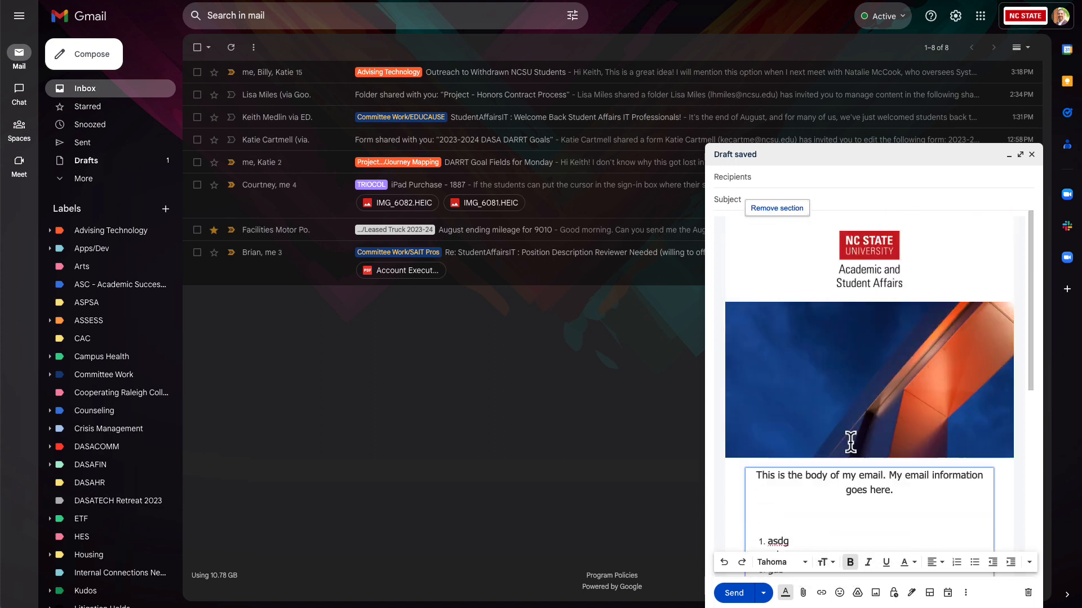